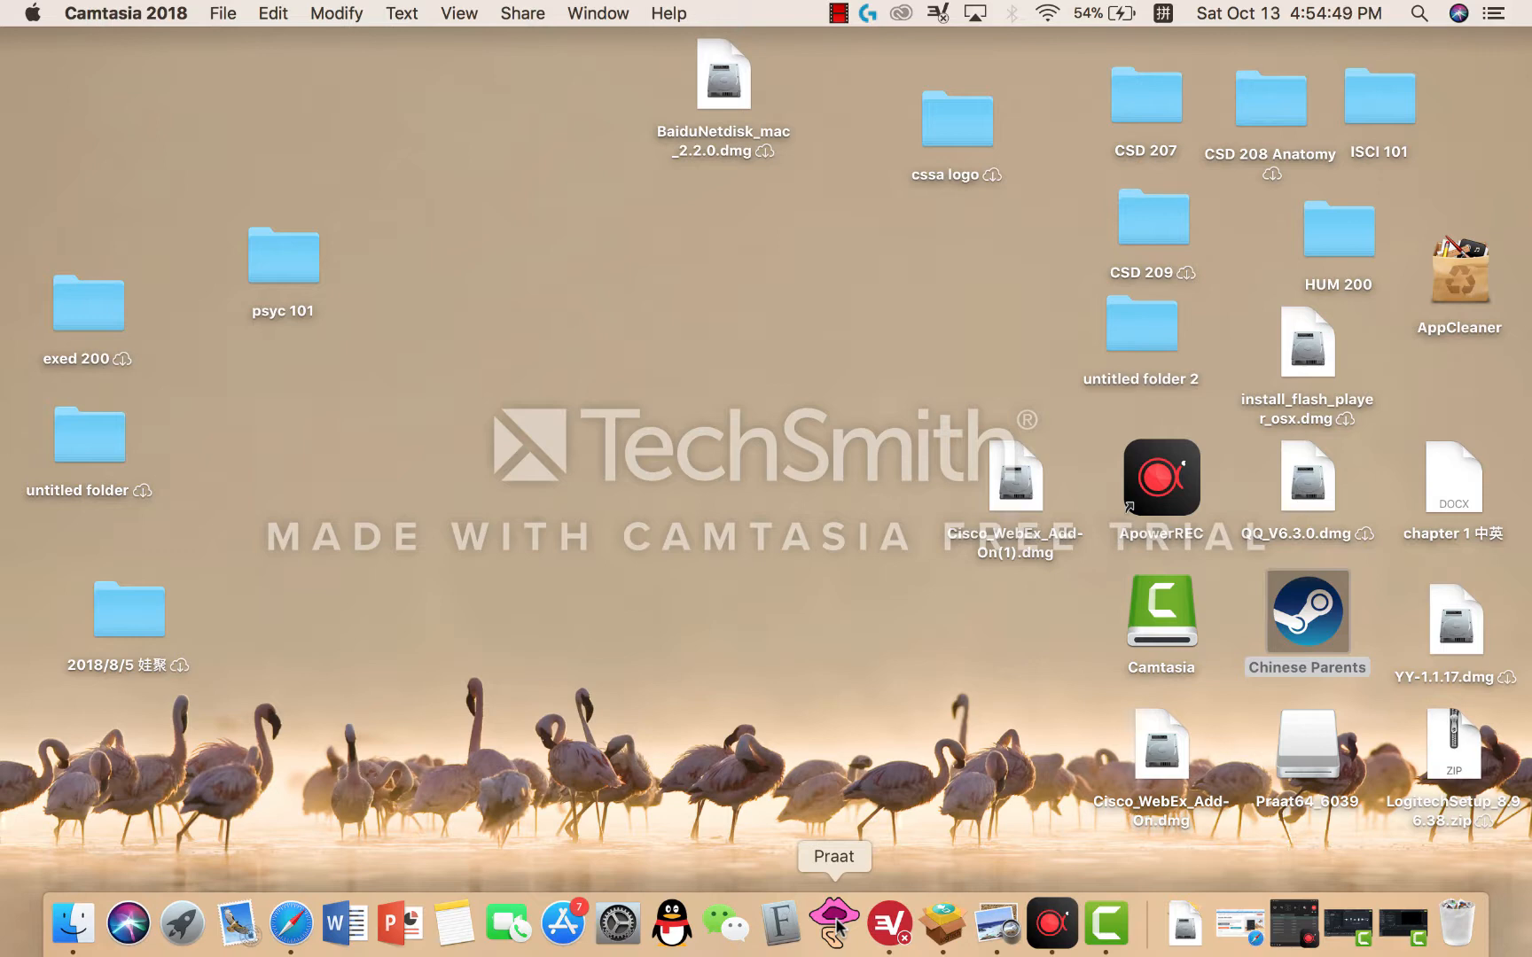
Launch Praat, close its picture window and move the objects window toward the middle of the desktop.
click(836, 927)
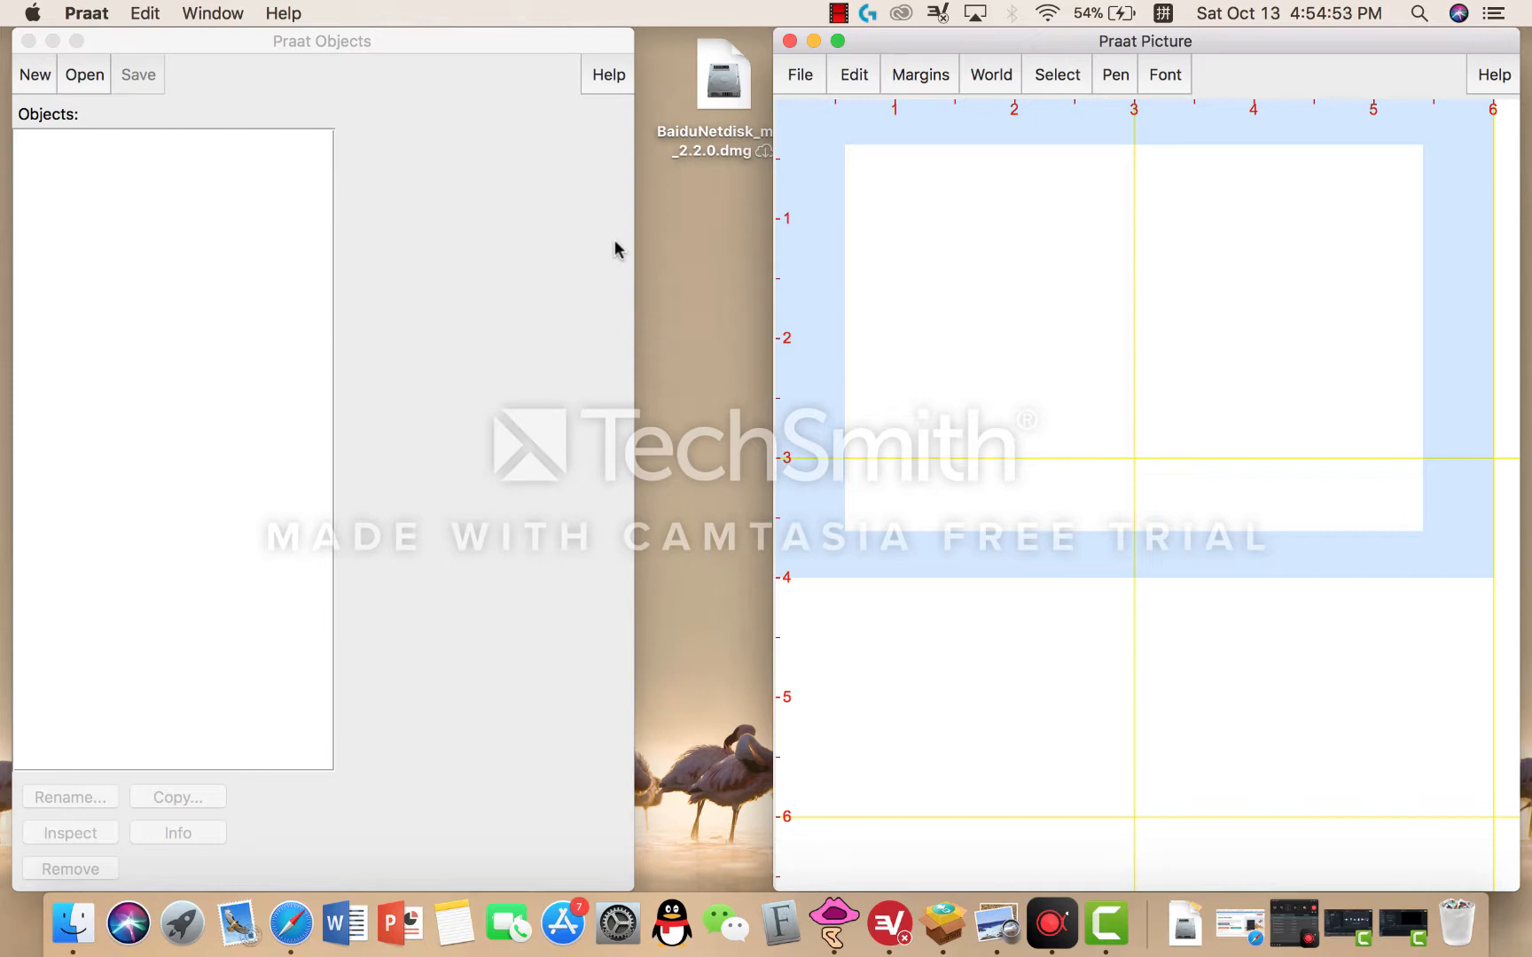
click(789, 41)
drag(565, 49, 765, 48)
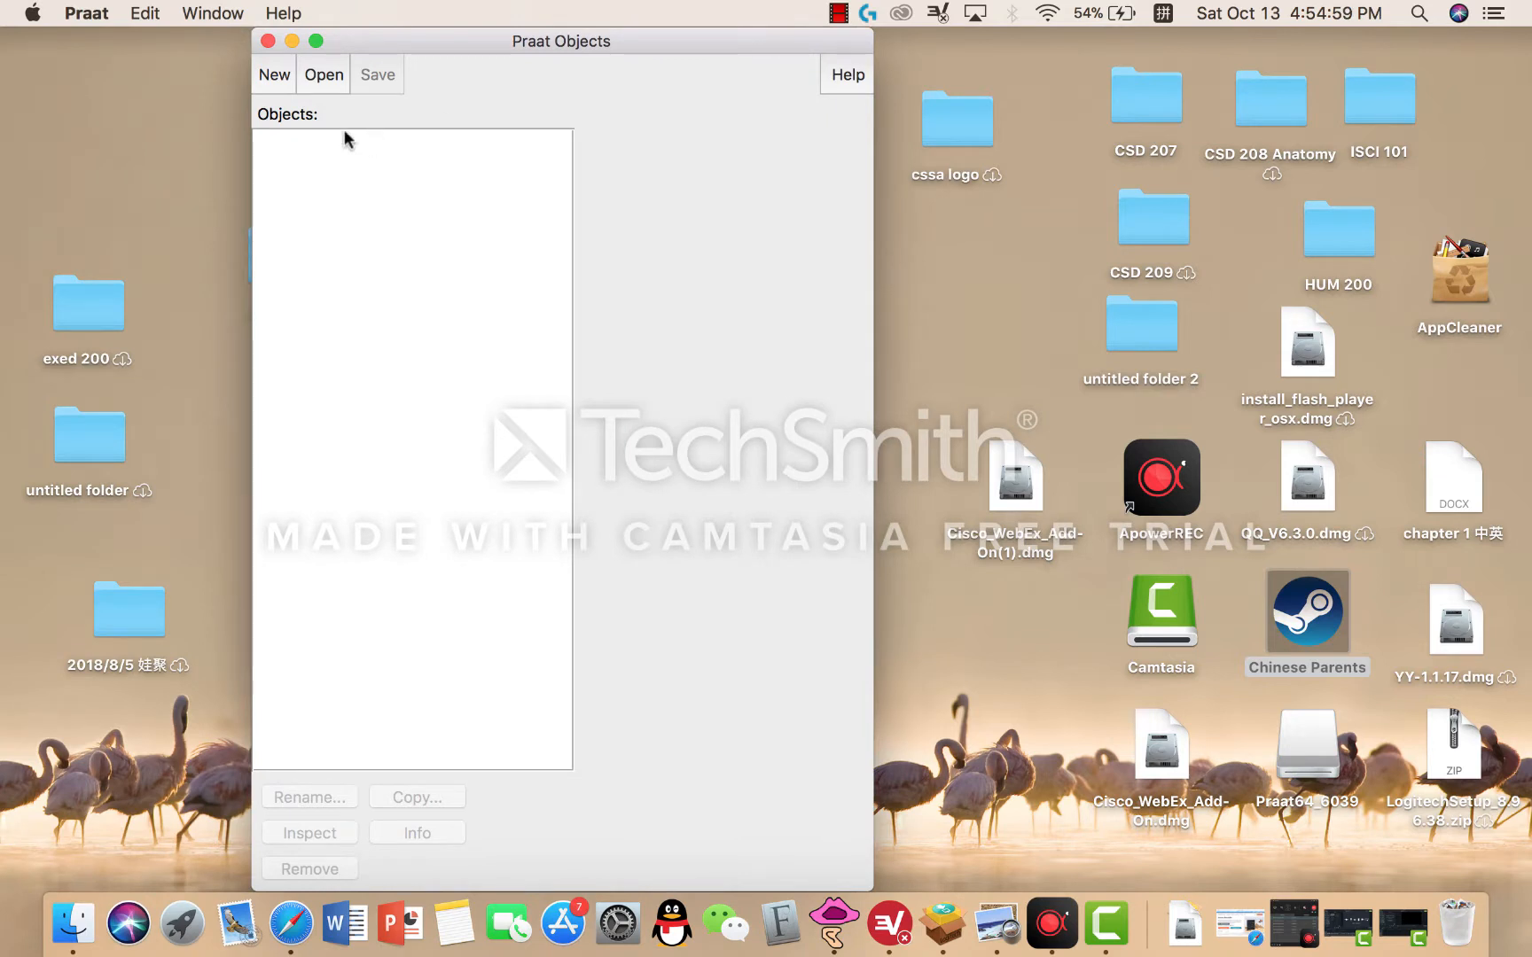
Record a mono sound of the vowel at 44100 Hz, save it to the object list and close the recorder.
click(274, 80)
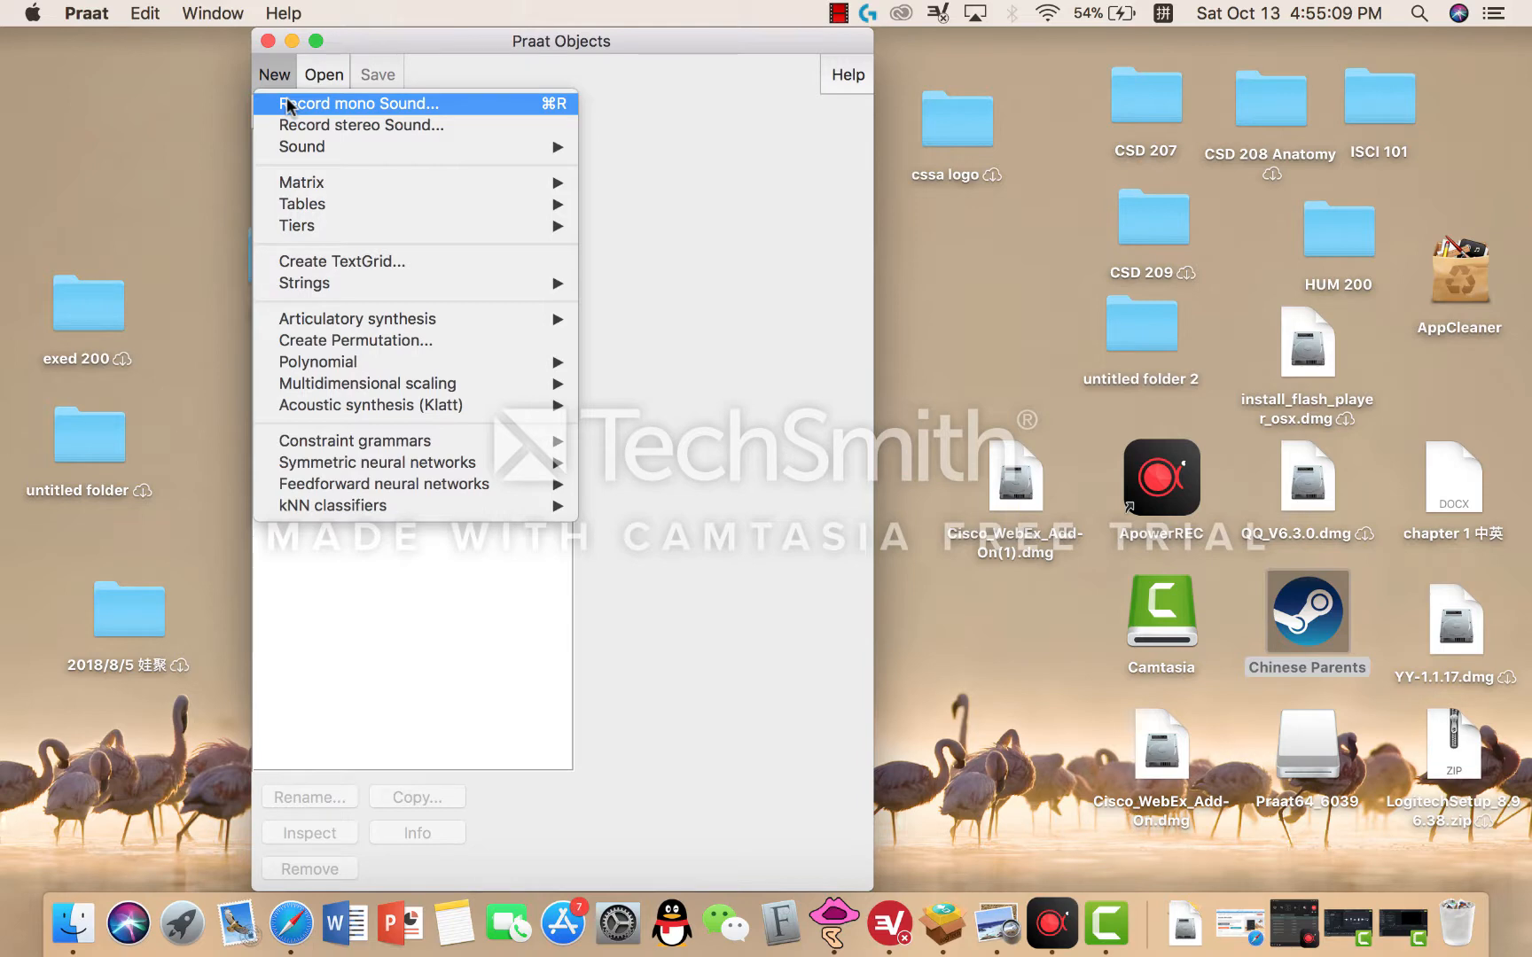
click(286, 104)
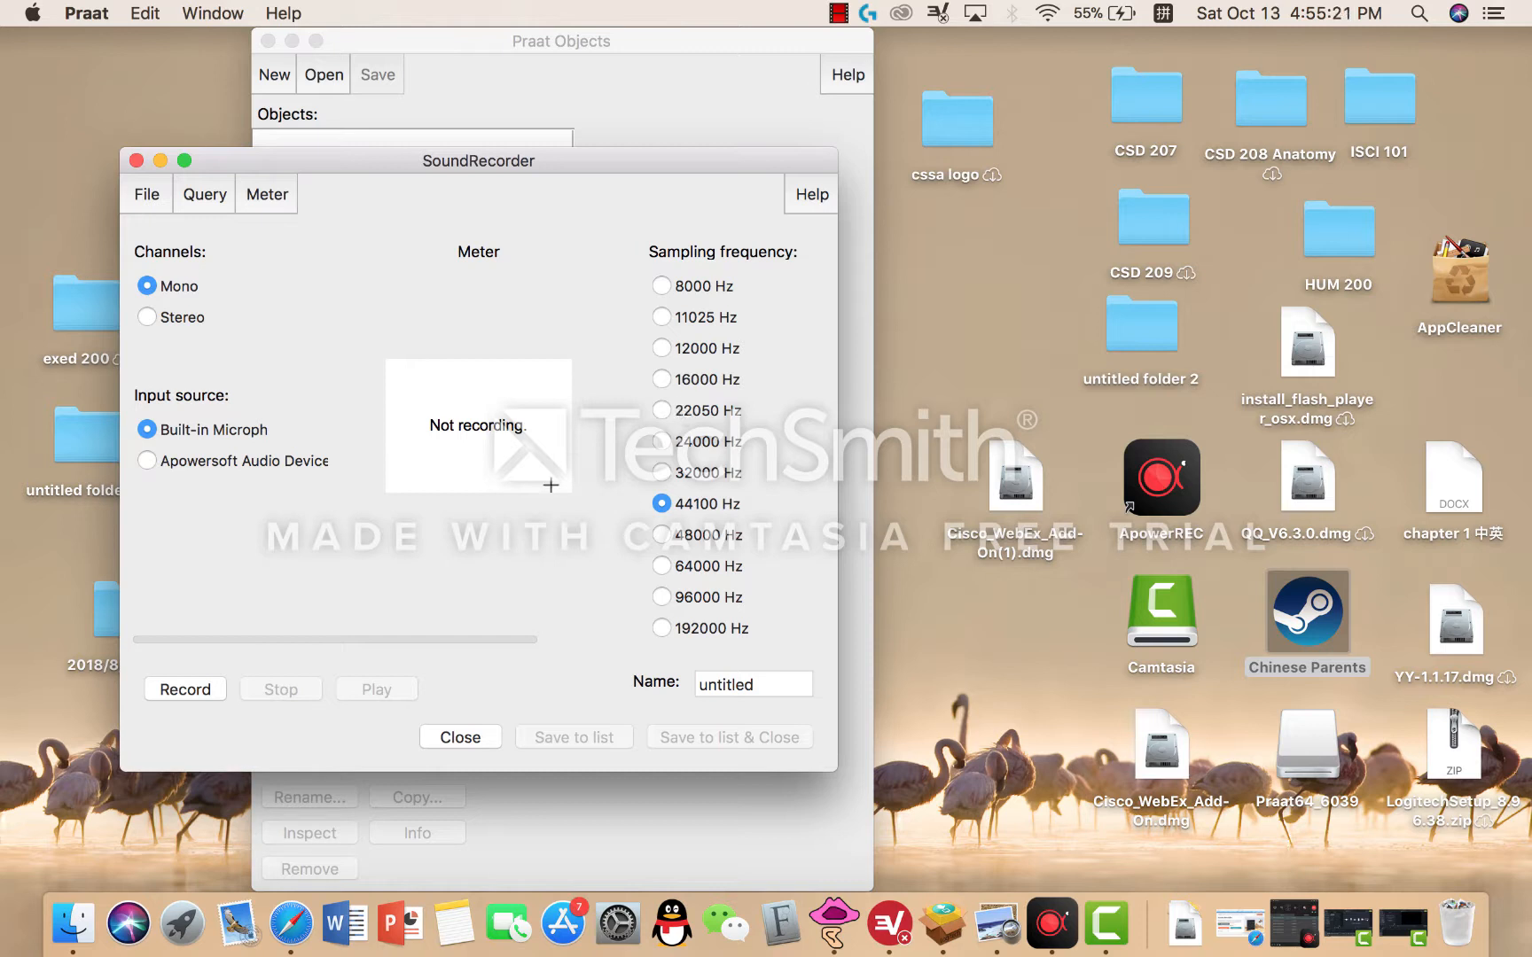
click(195, 689)
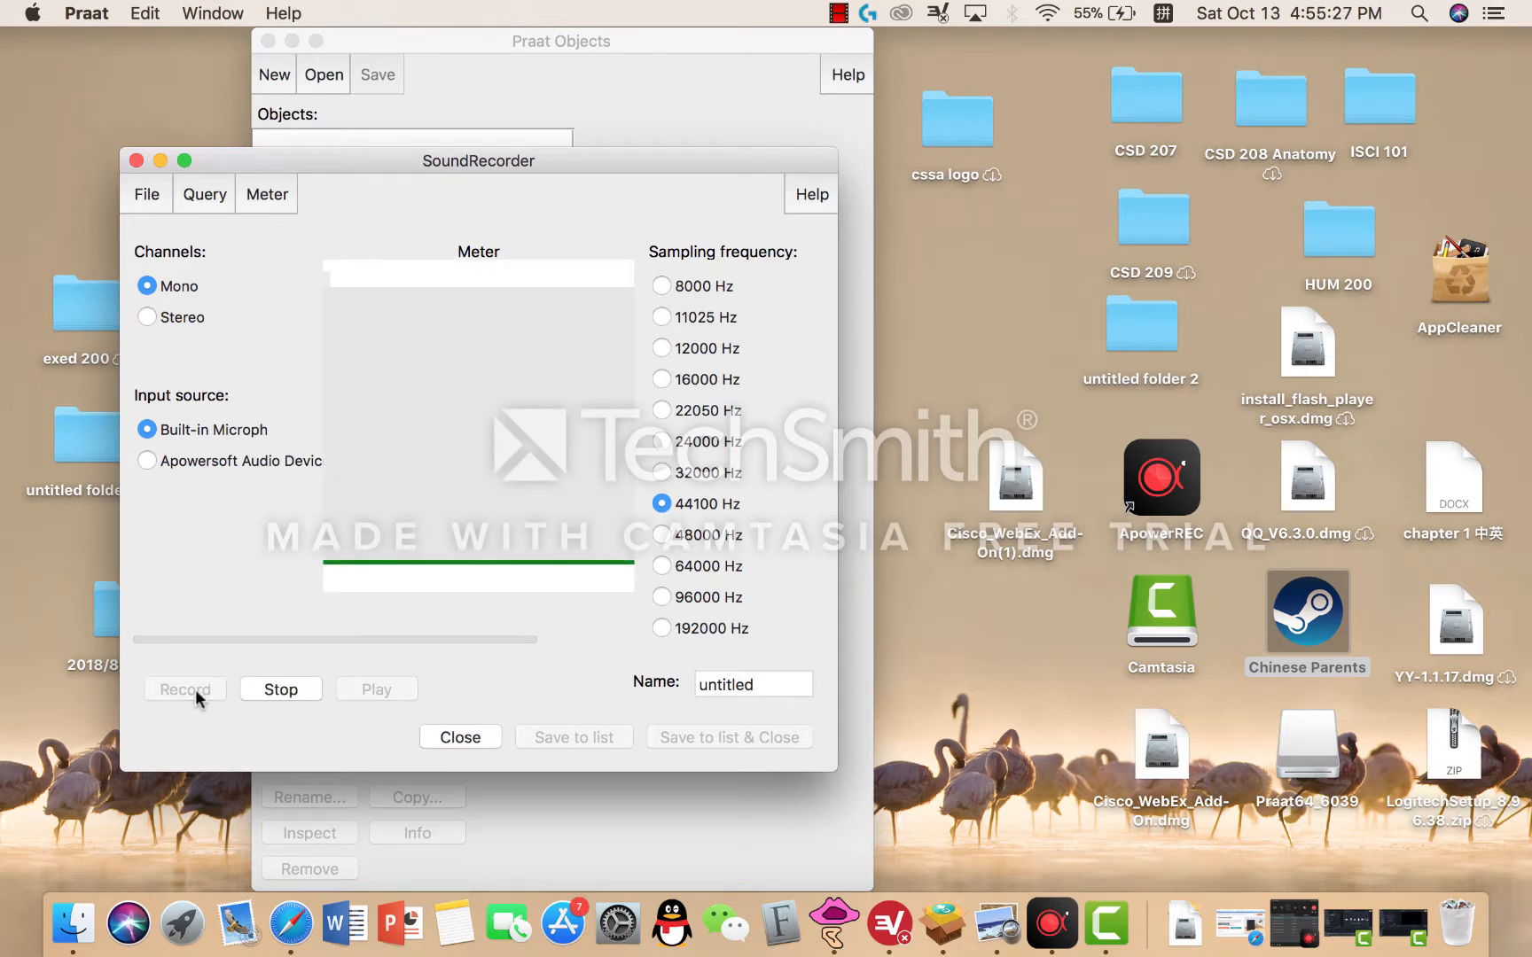
click(266, 691)
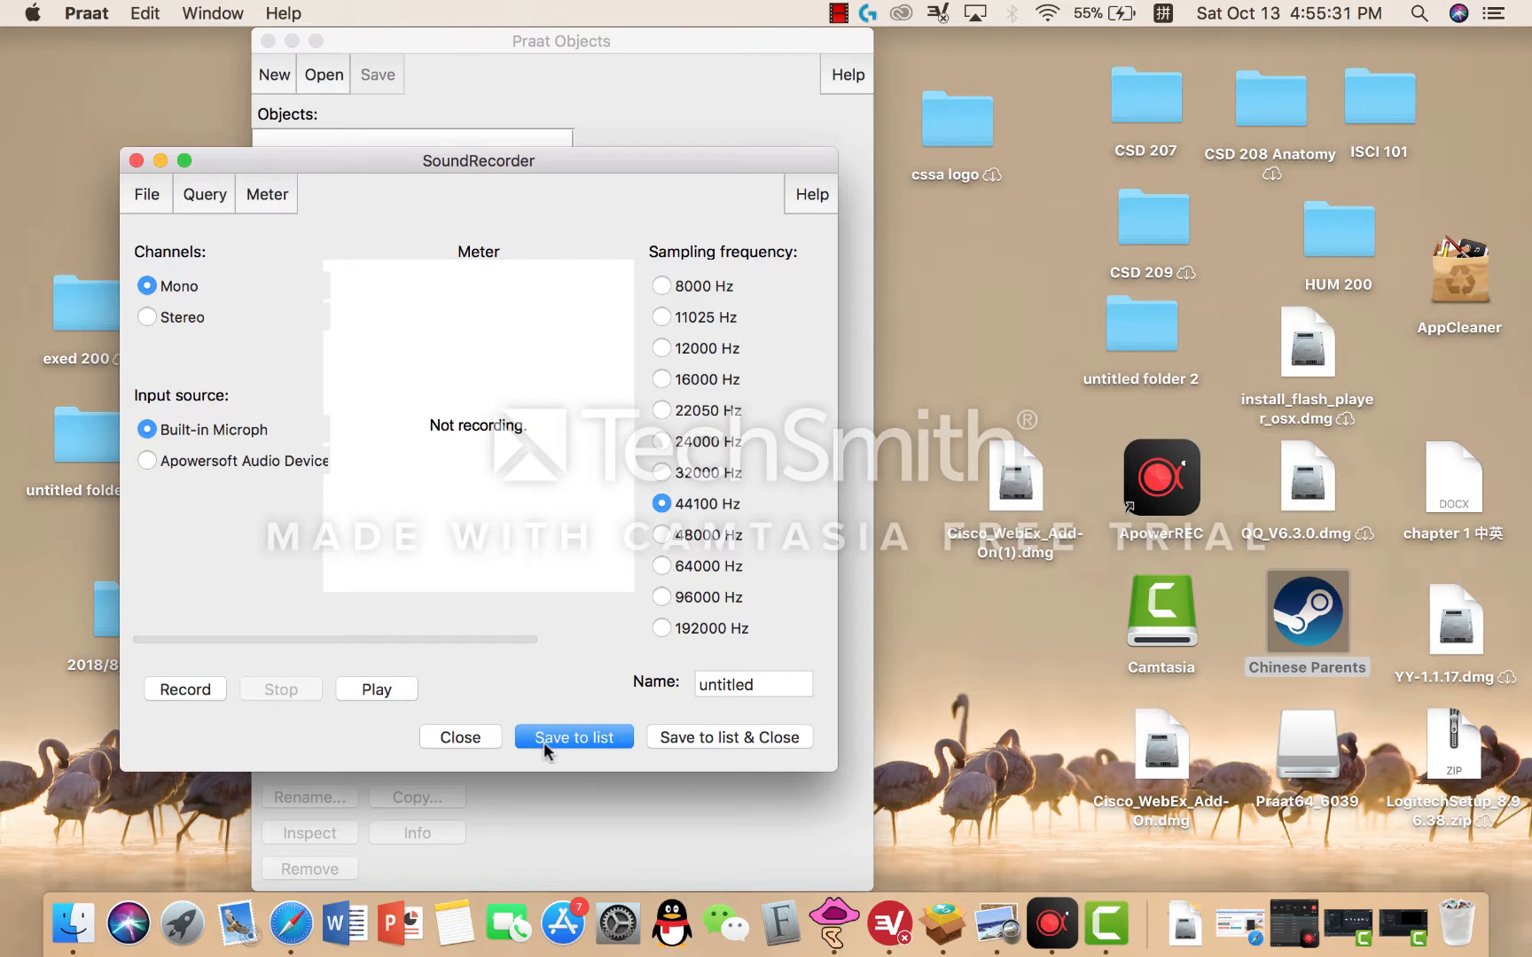
click(673, 738)
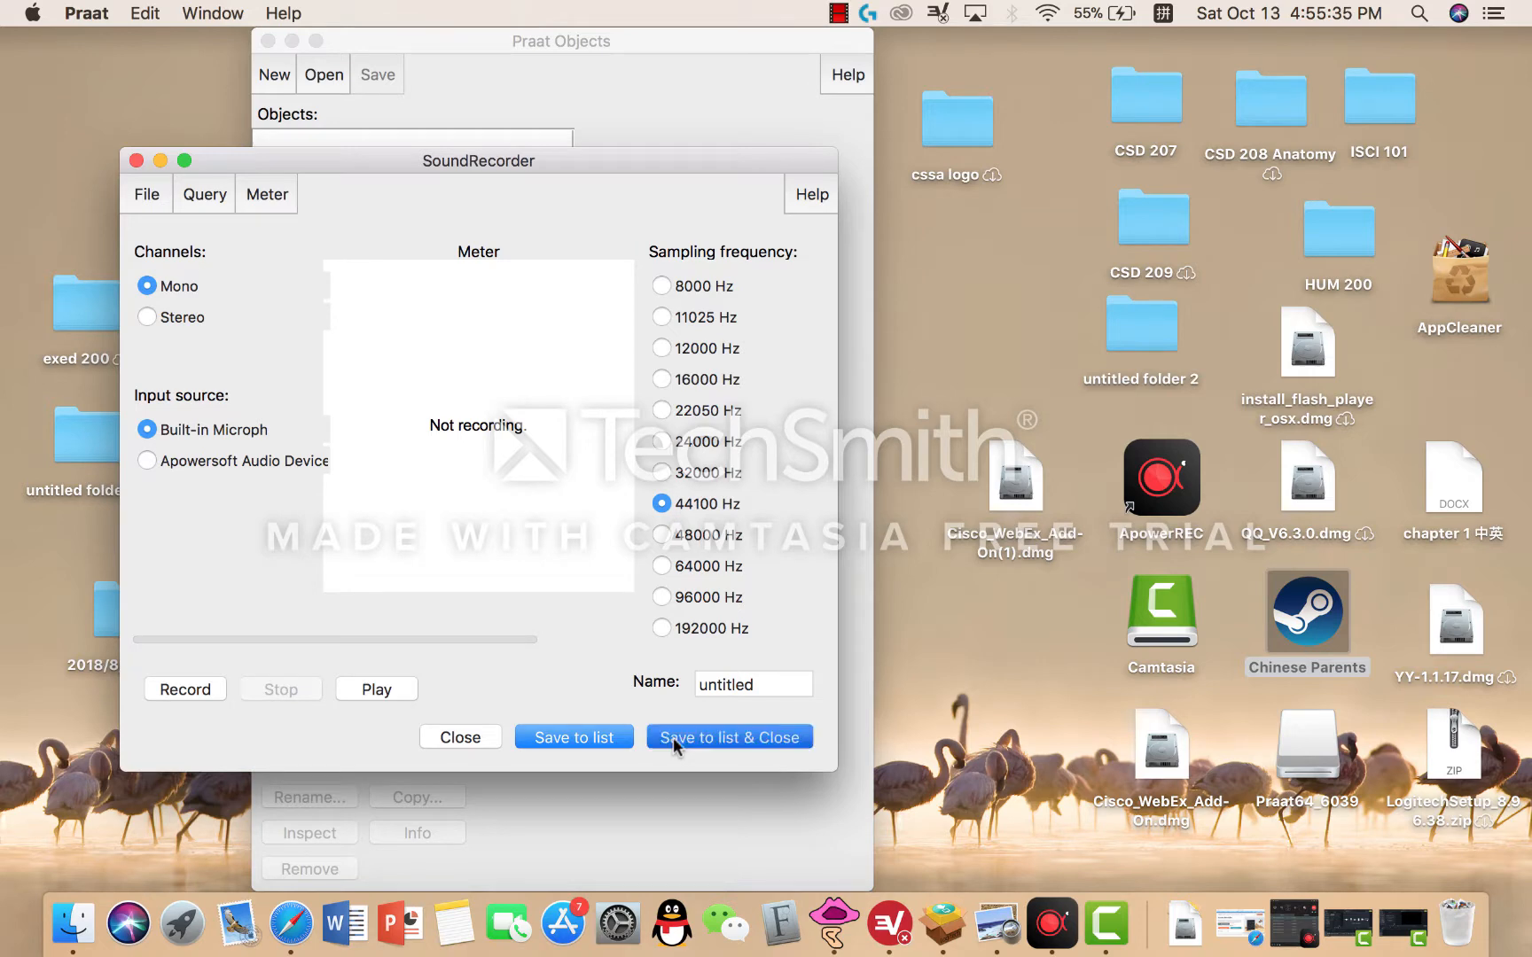
Rename the recorded sound object as front_vowel.
click(341, 142)
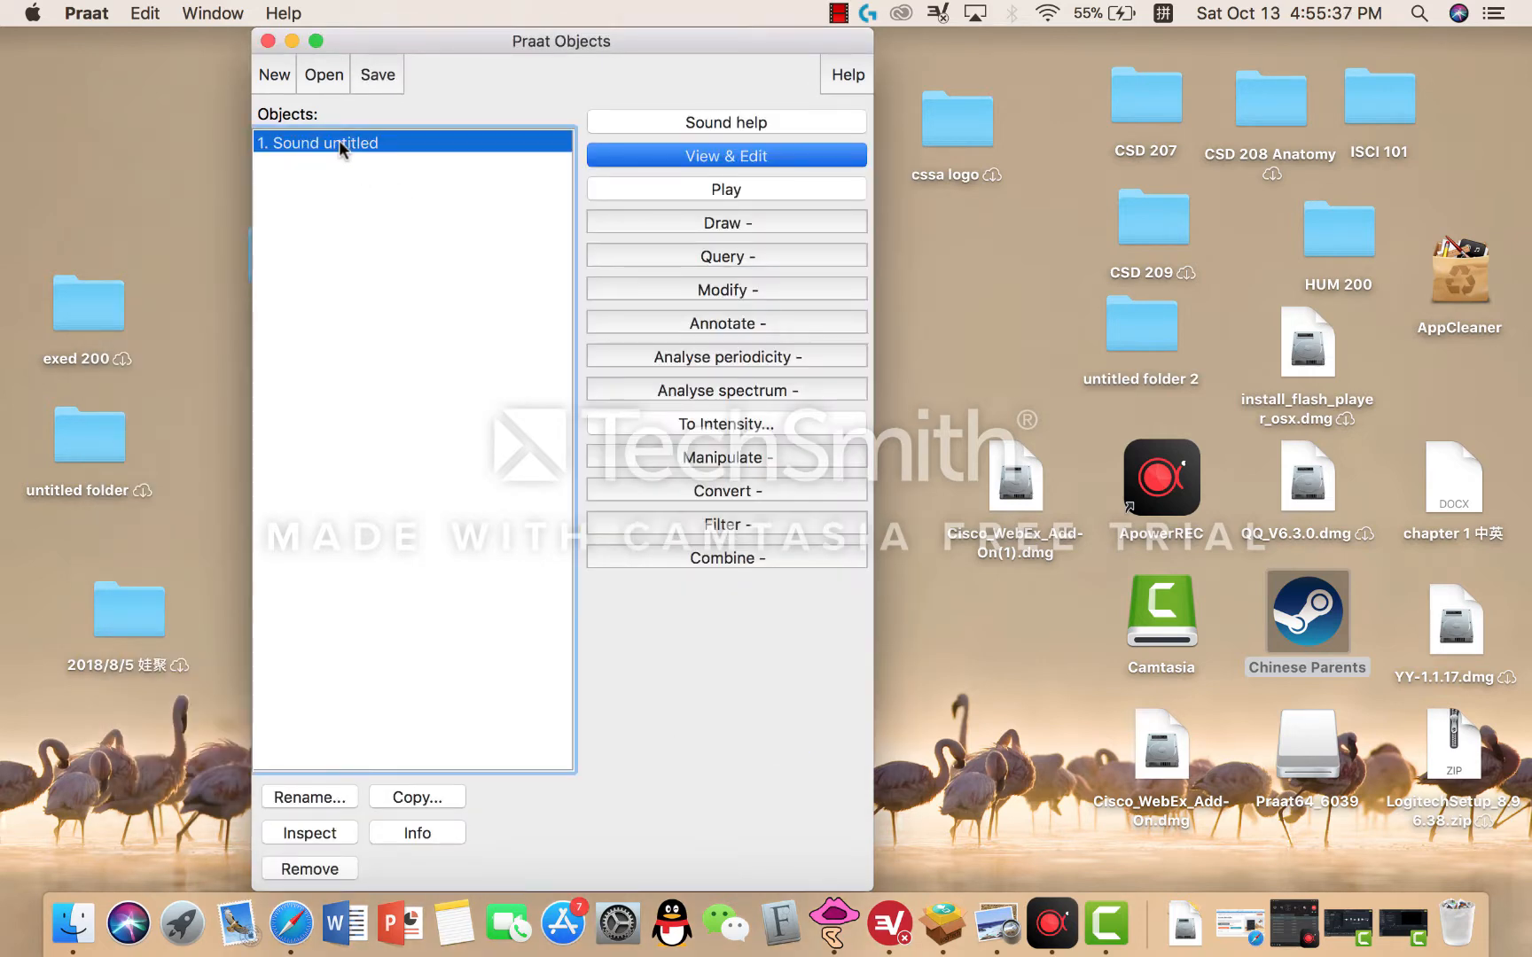
click(304, 798)
click(301, 786)
key(BackSpace)
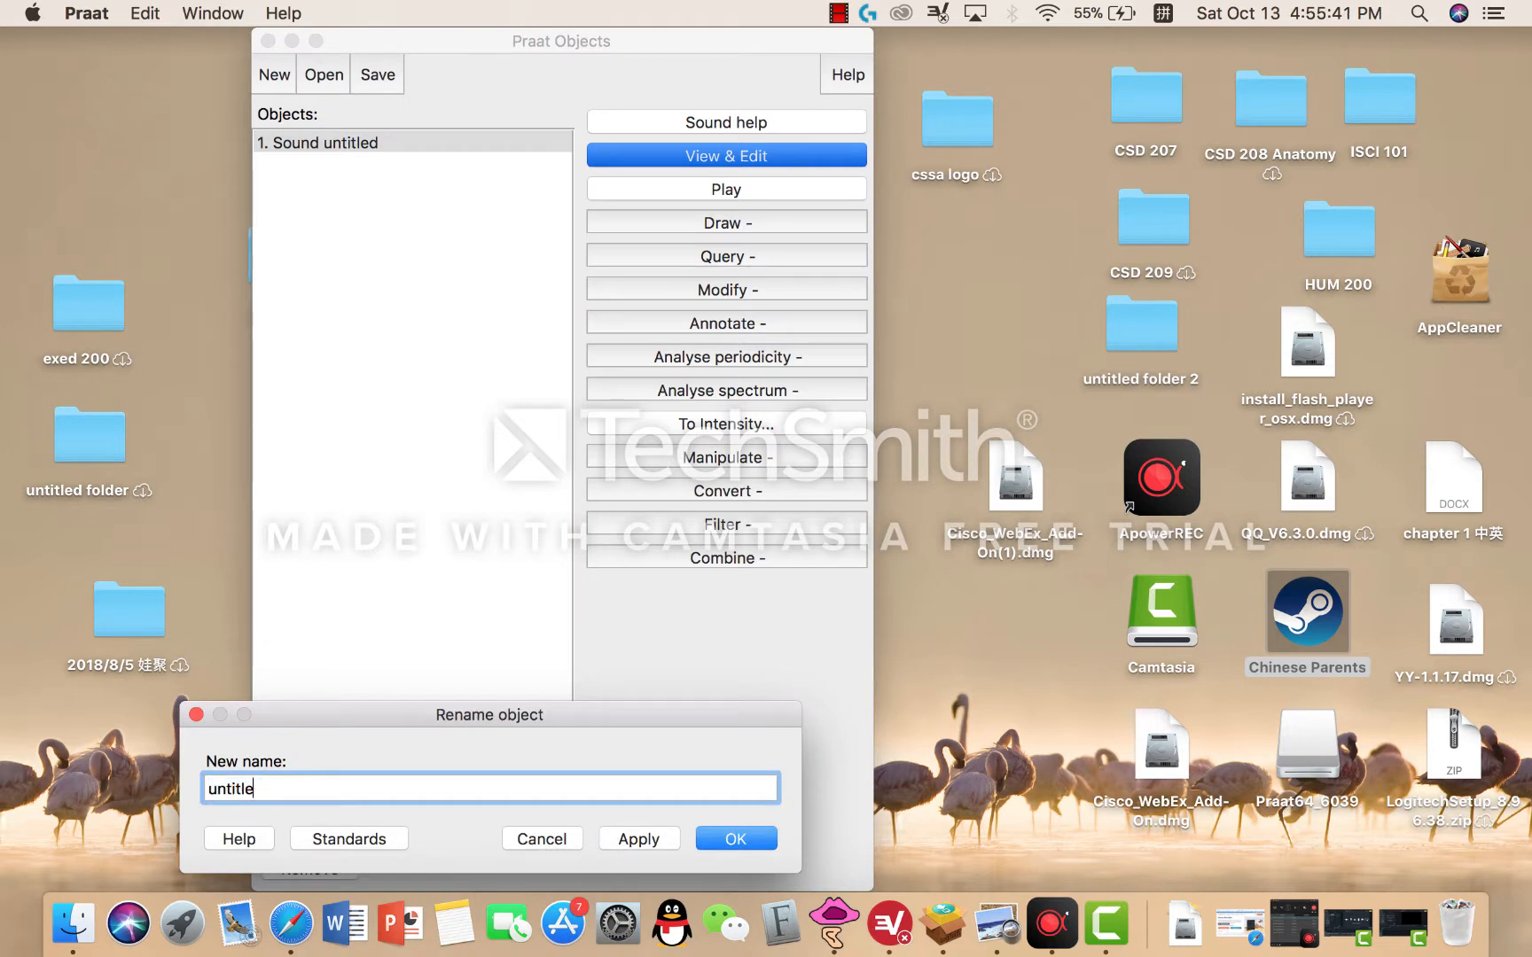
key(BackSpace)
key(BackSpace)
key(BackSpace)
key(BackSpace)
key(BackSpace)
key(BackSpace)
key(BackSpace)
text(front yowel)
click(716, 840)
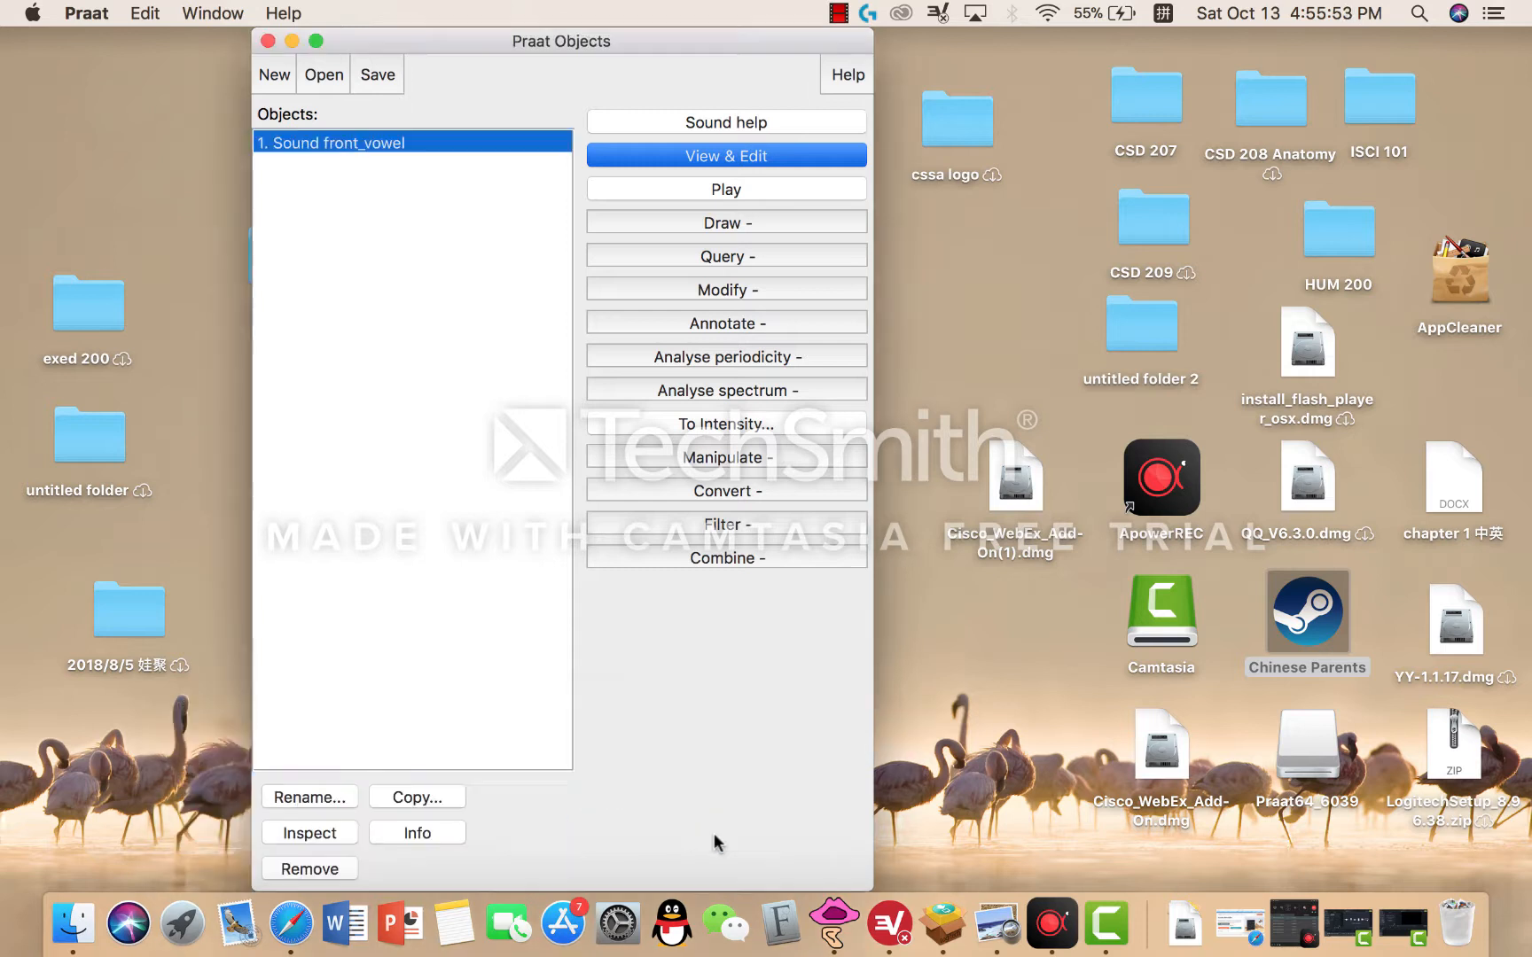
Open the front_vowel sound for viewing and editing, and shift its editor window slightly aside.
click(349, 193)
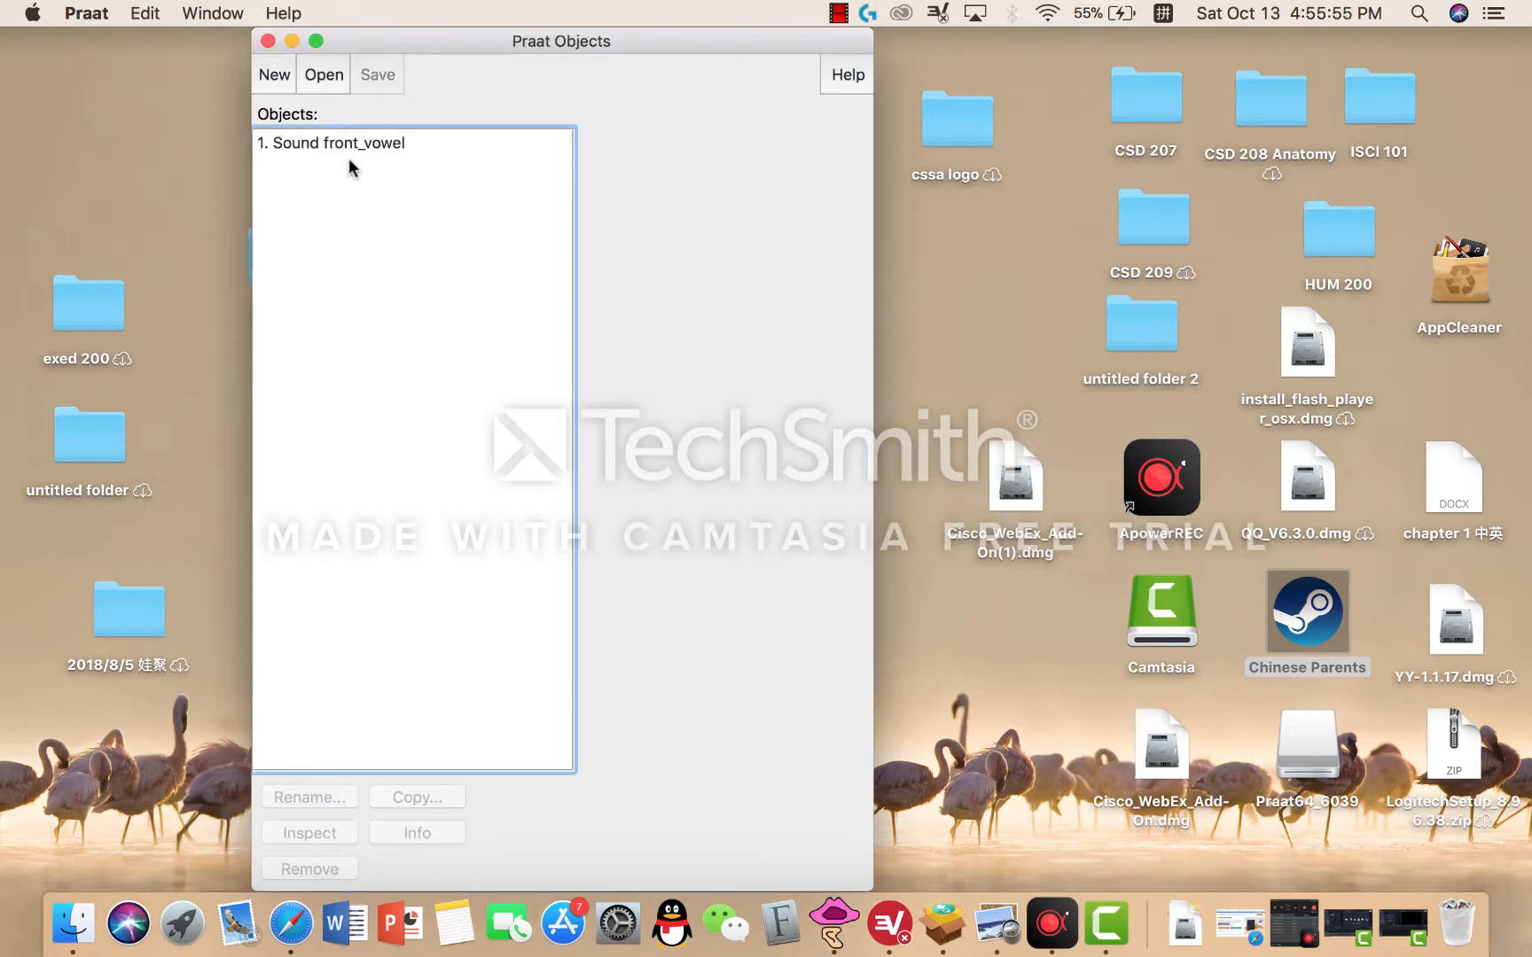
click(356, 144)
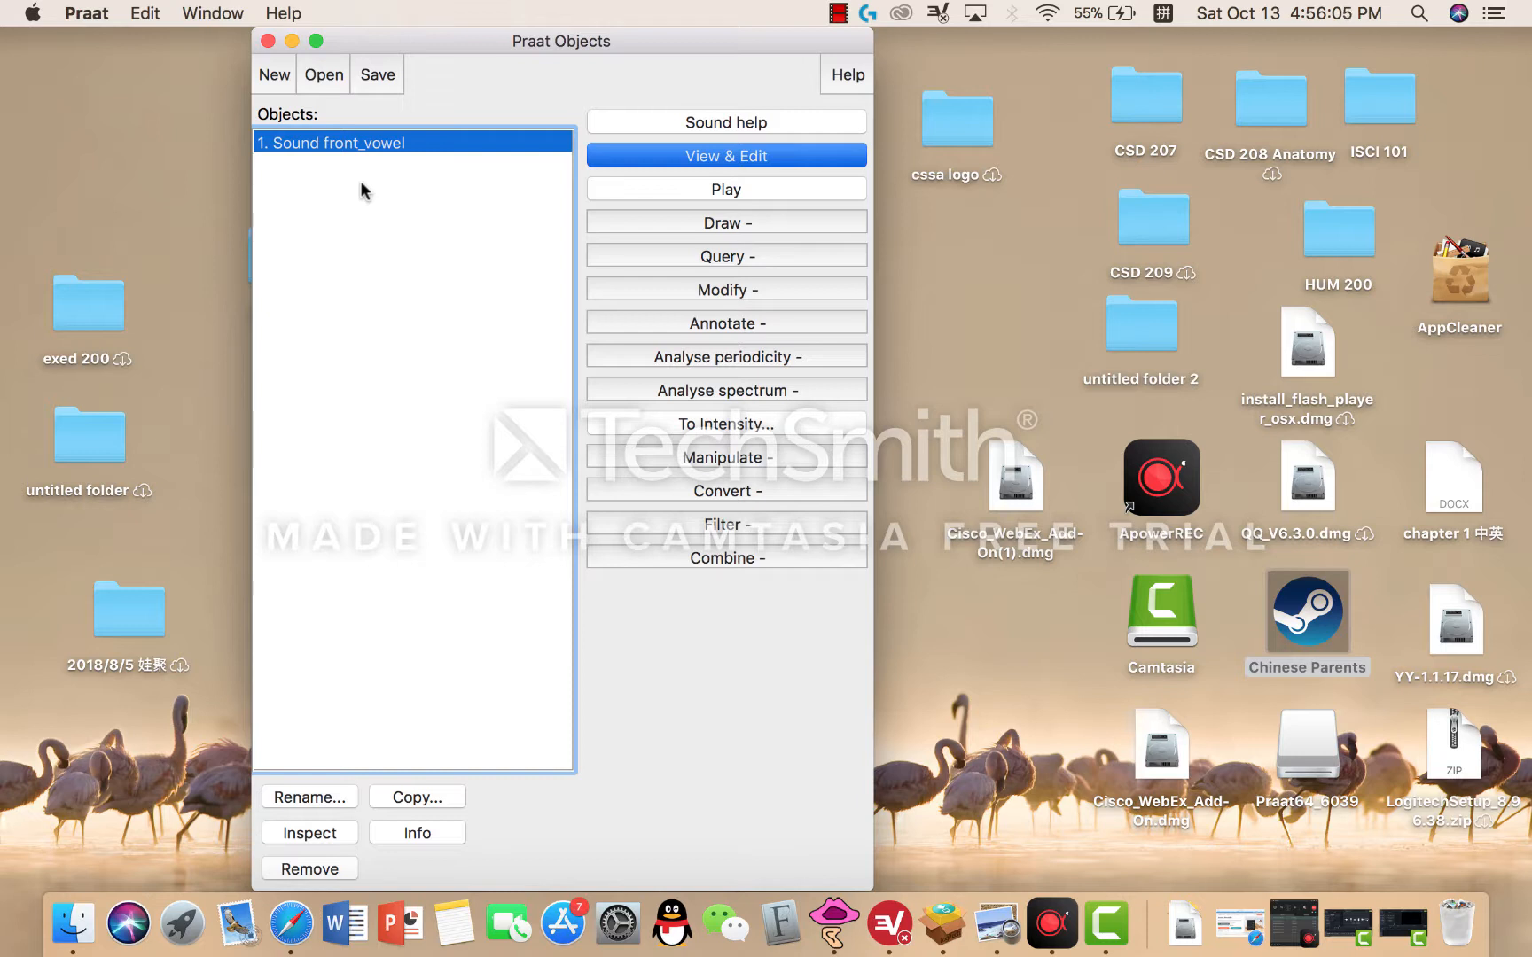
click(624, 158)
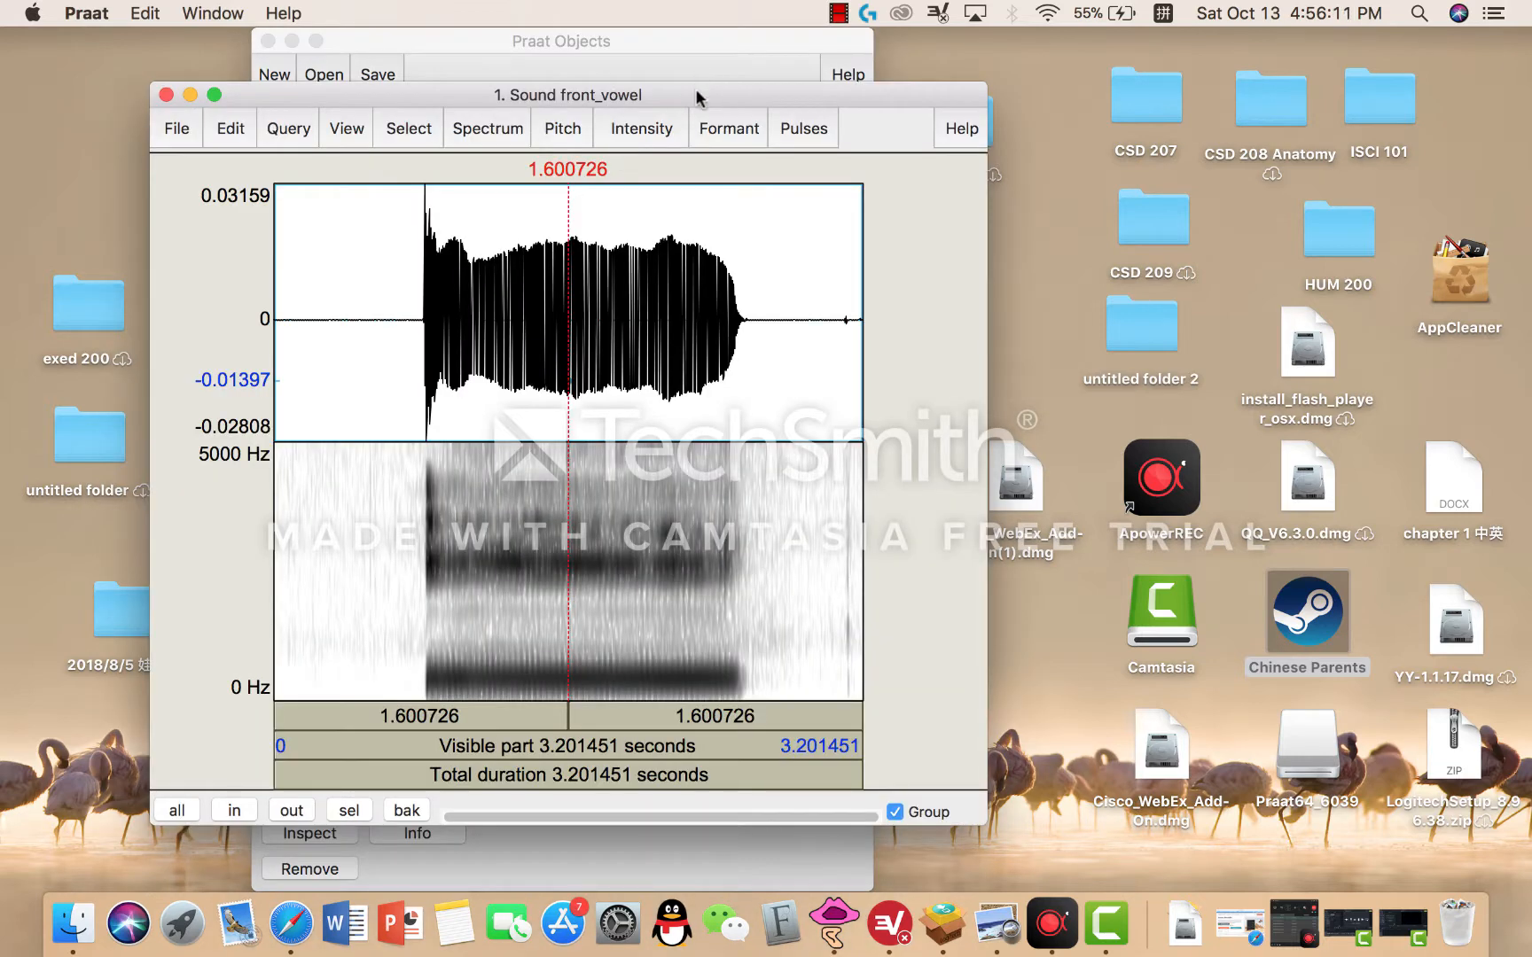
drag(695, 87, 788, 92)
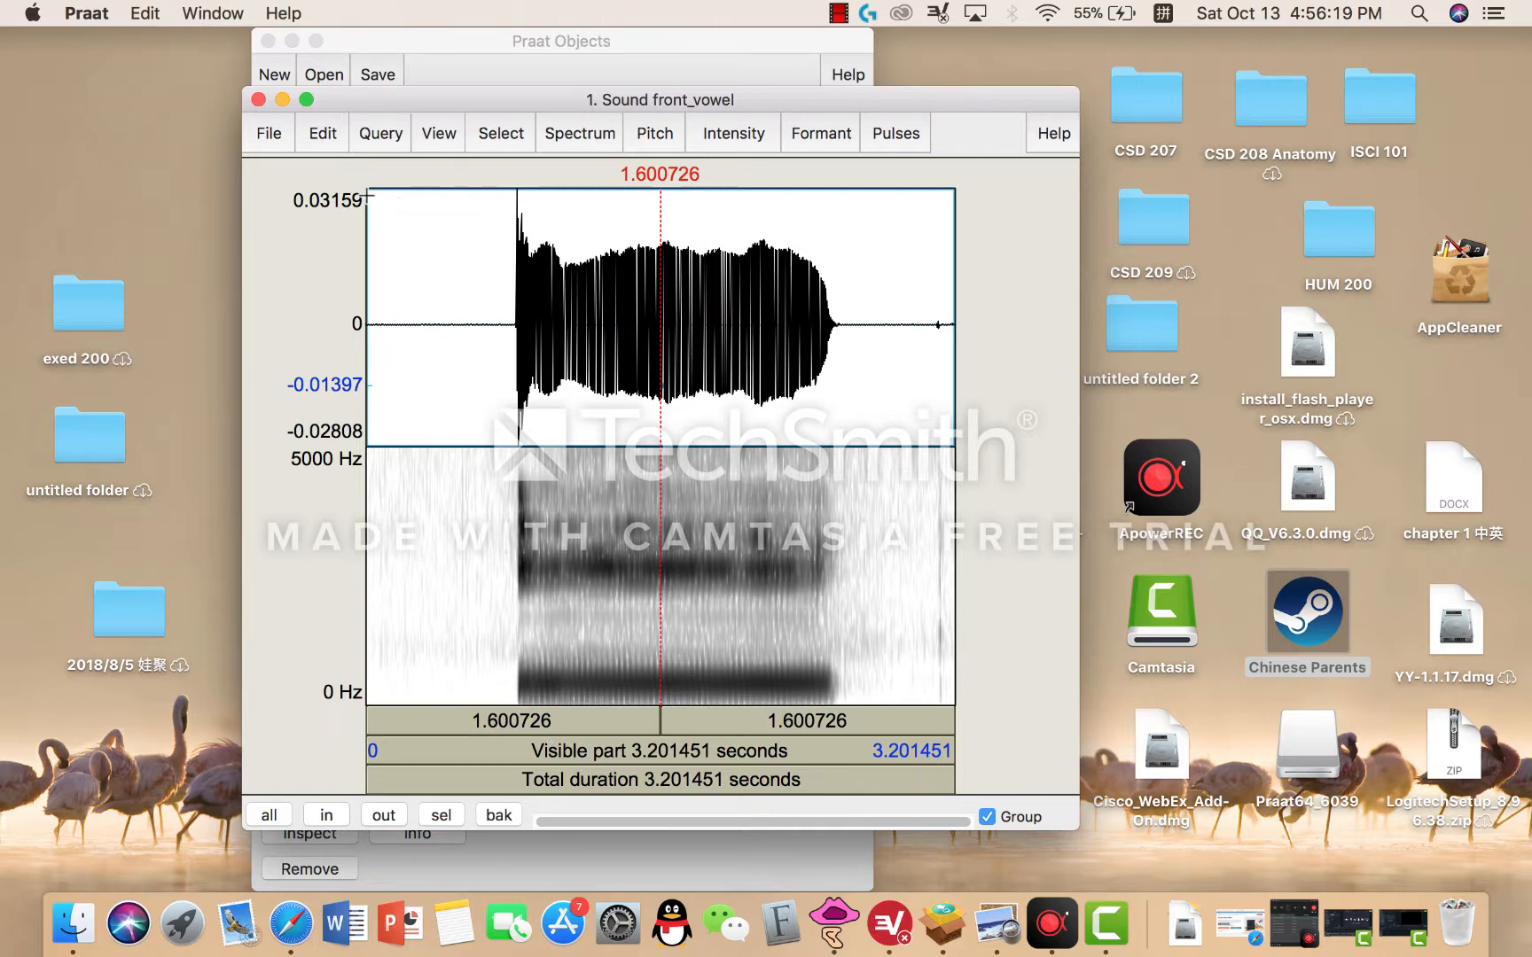
Select nearly the whole front_vowel waveform and play back the selection.
drag(369, 200, 954, 324)
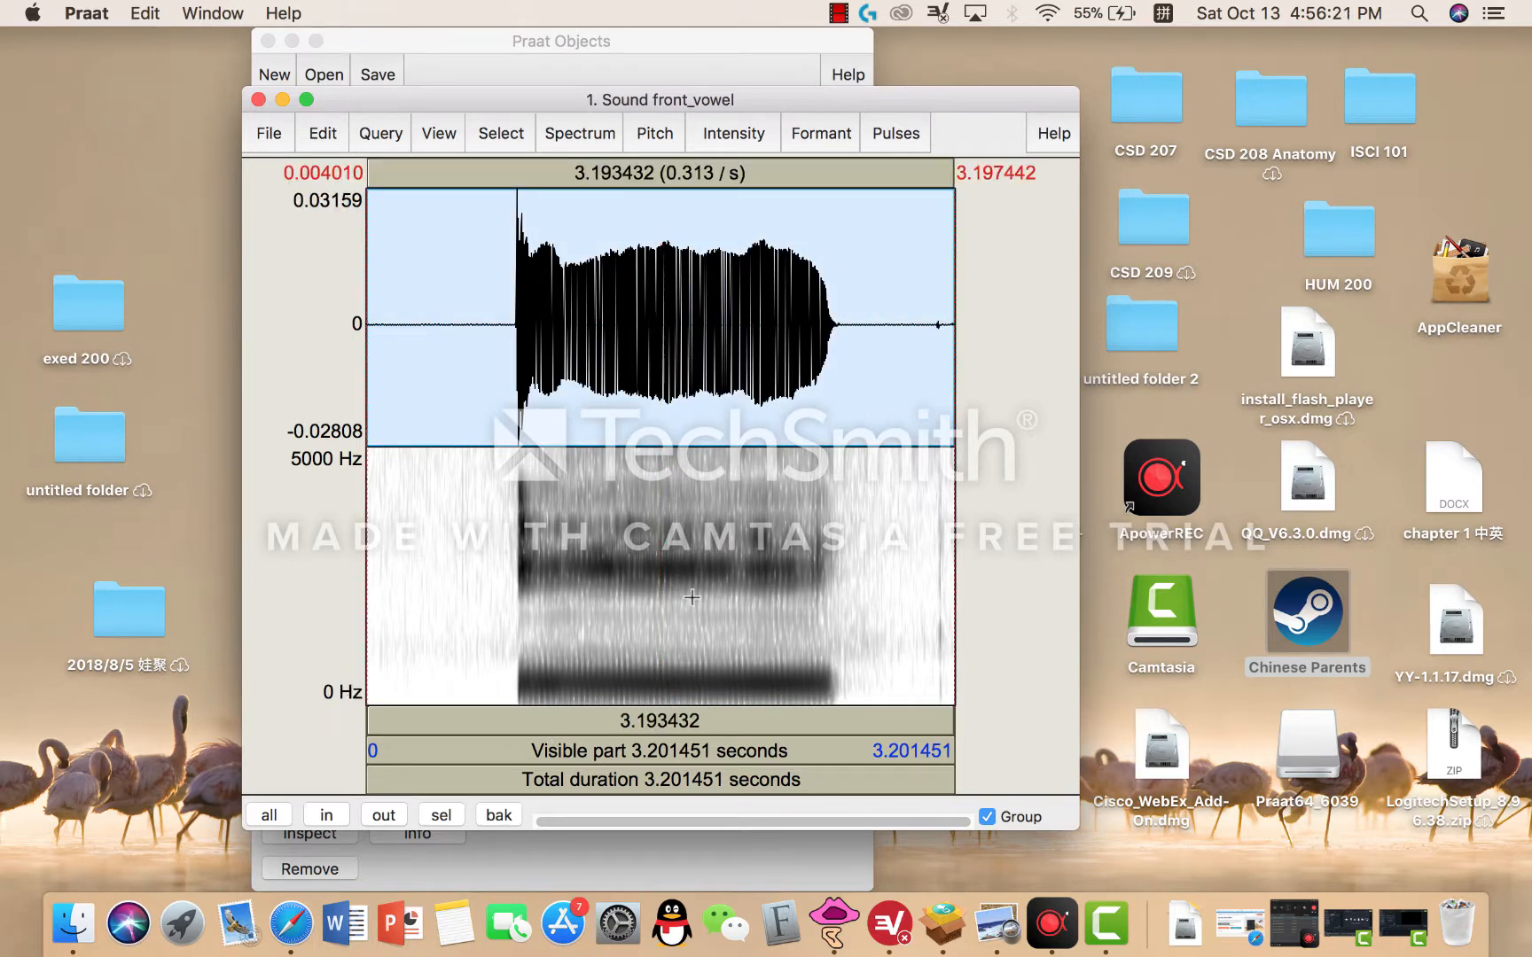
click(608, 723)
click(392, 269)
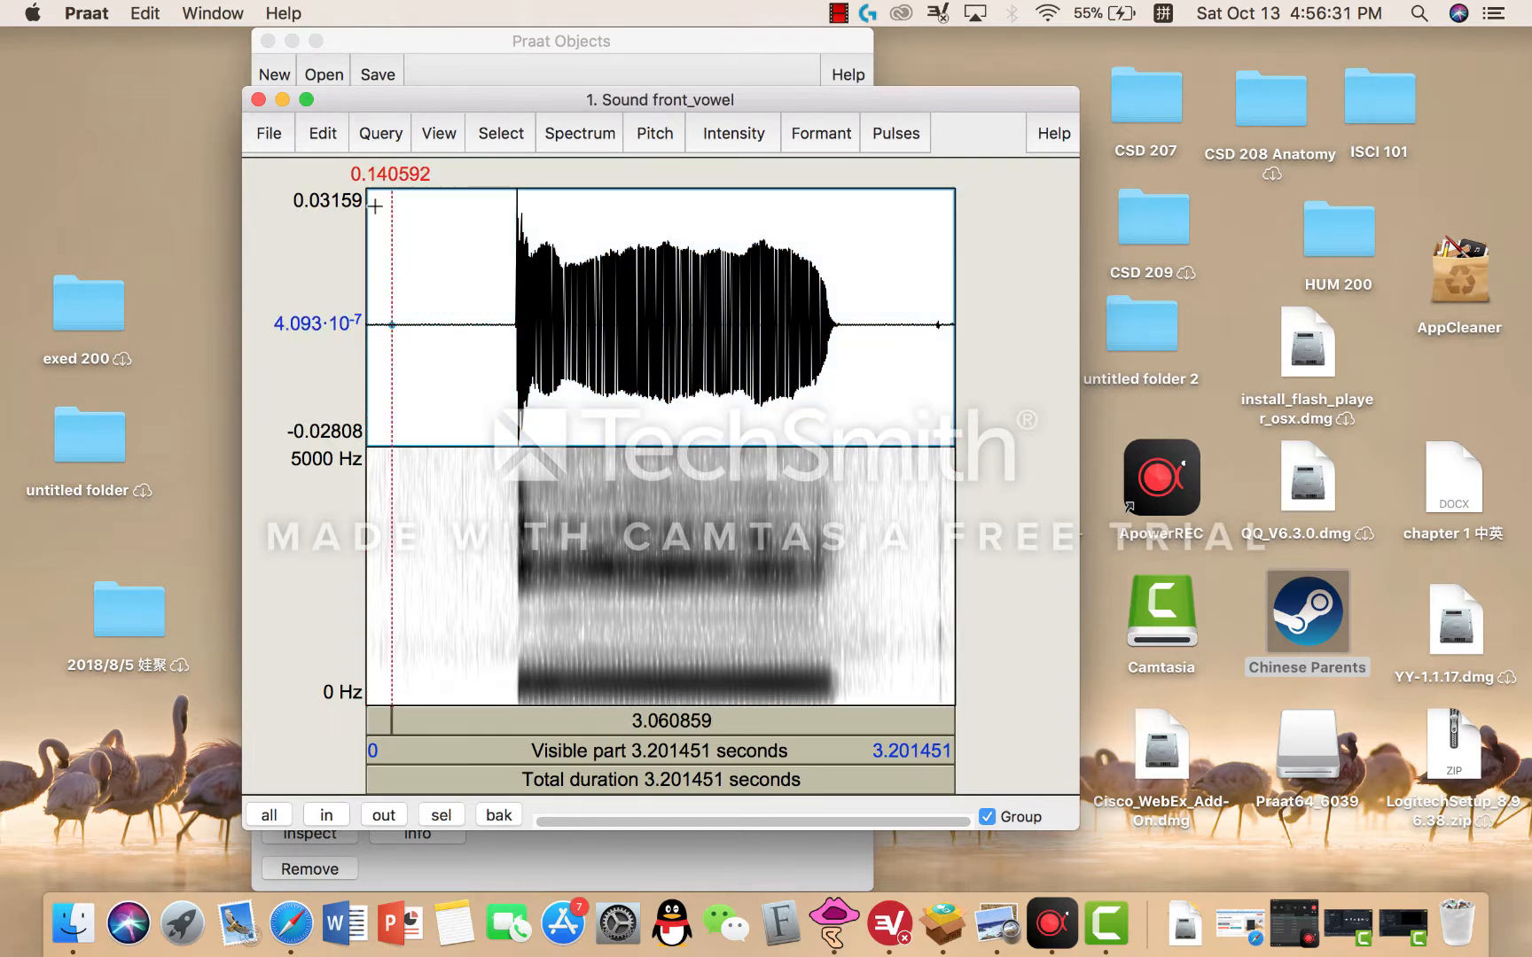
Cut the silence before the vowel, from the start of the recording to the vowel onset at about 0.81 s.
drag(369, 196, 515, 207)
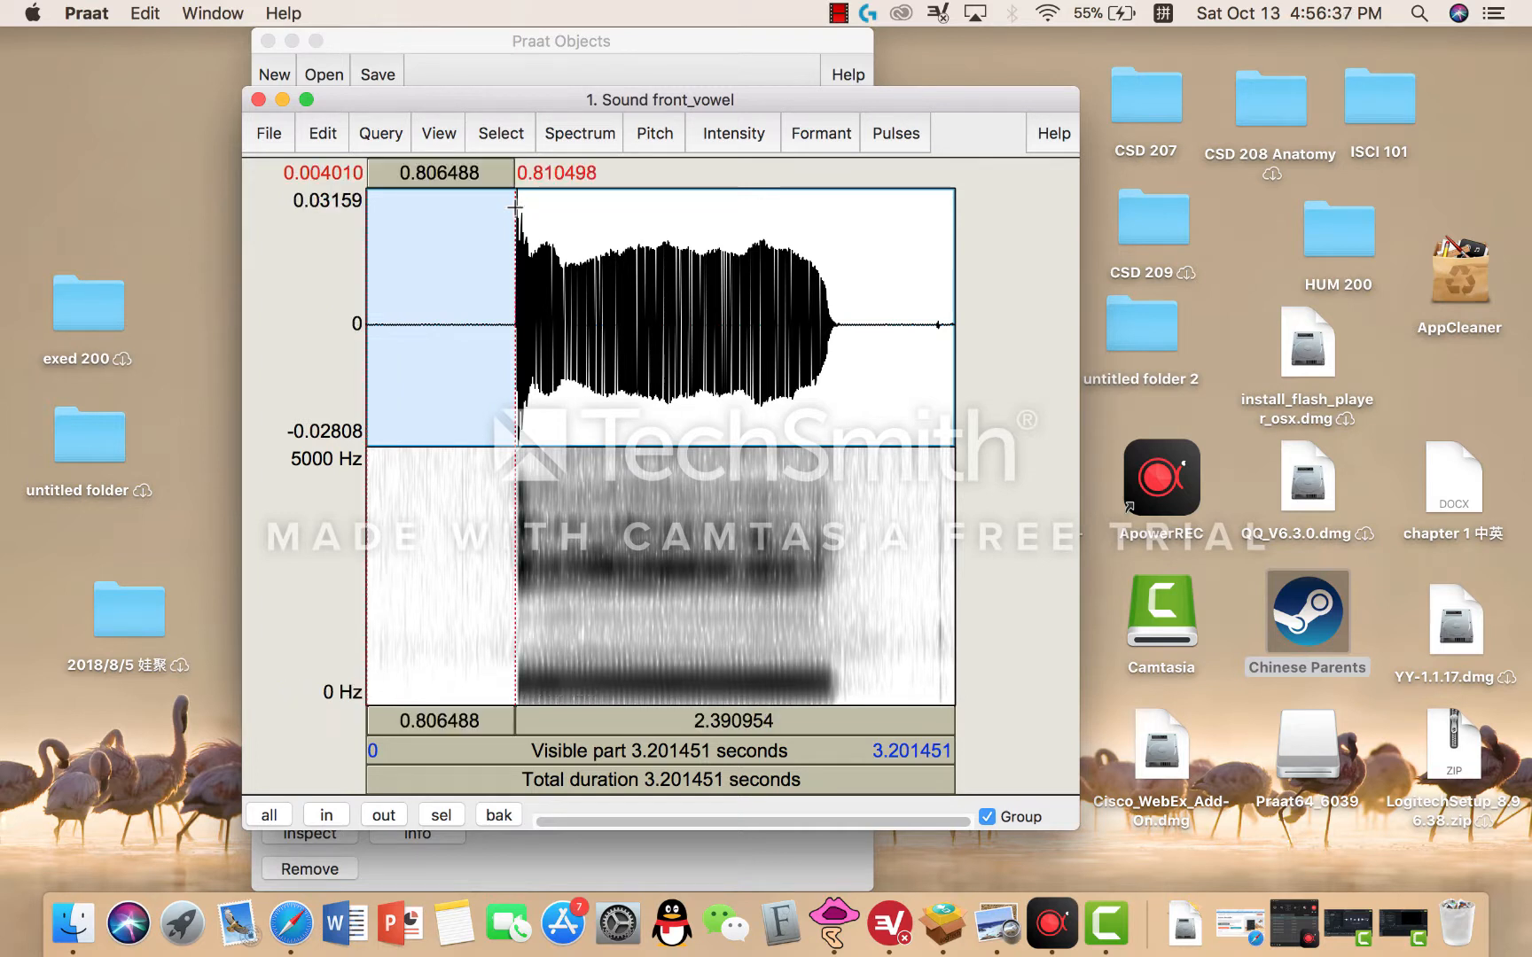
click(327, 137)
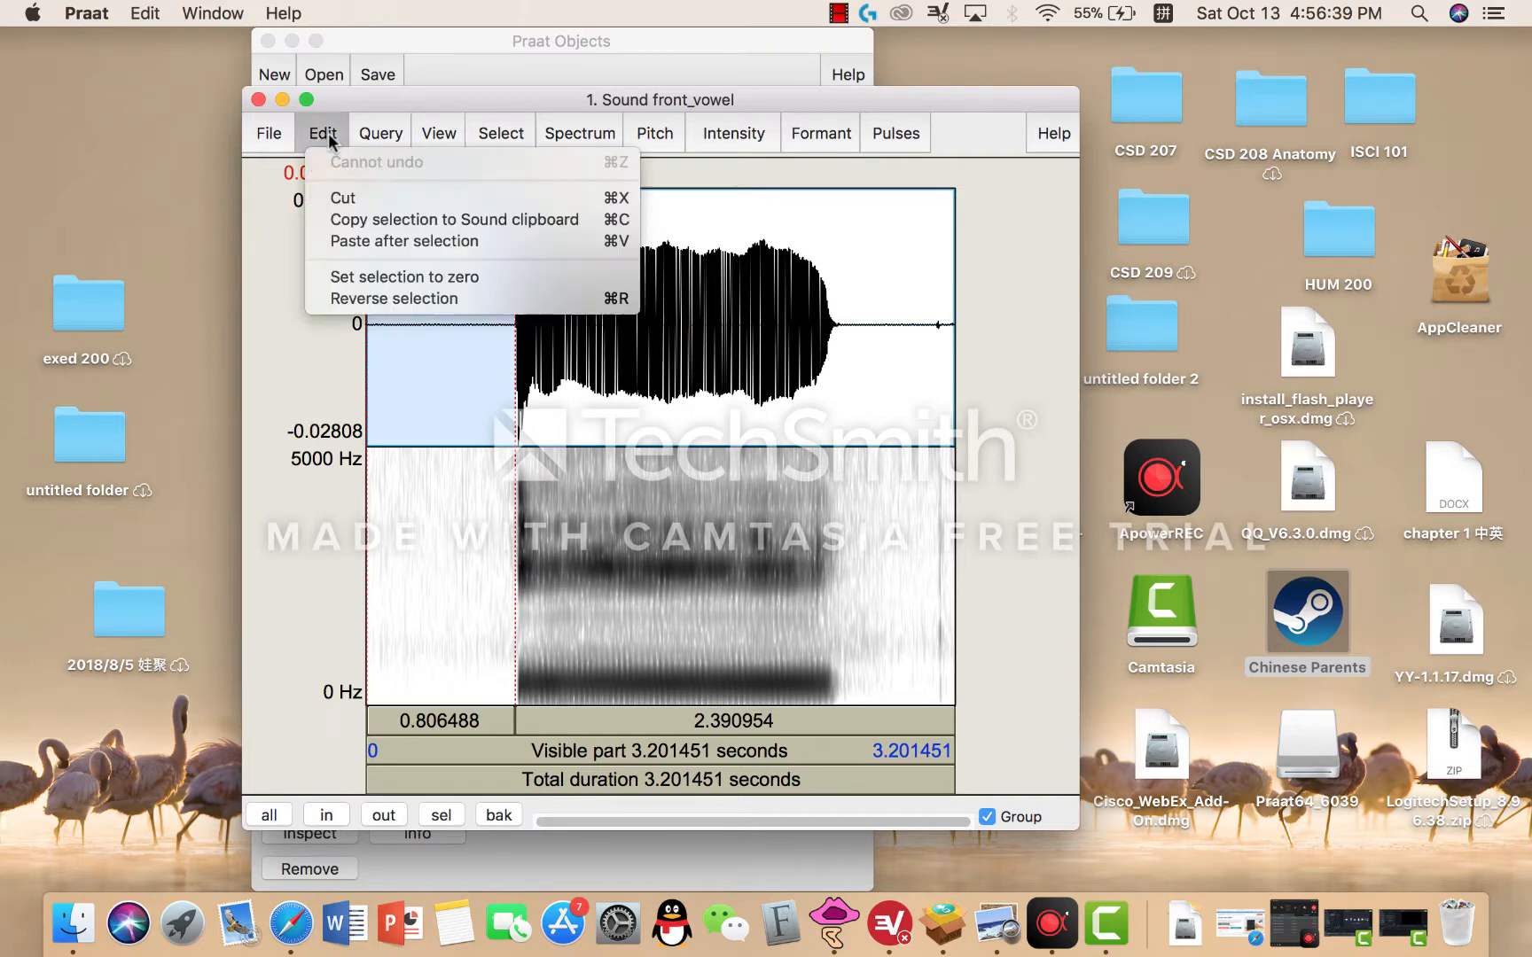
click(344, 200)
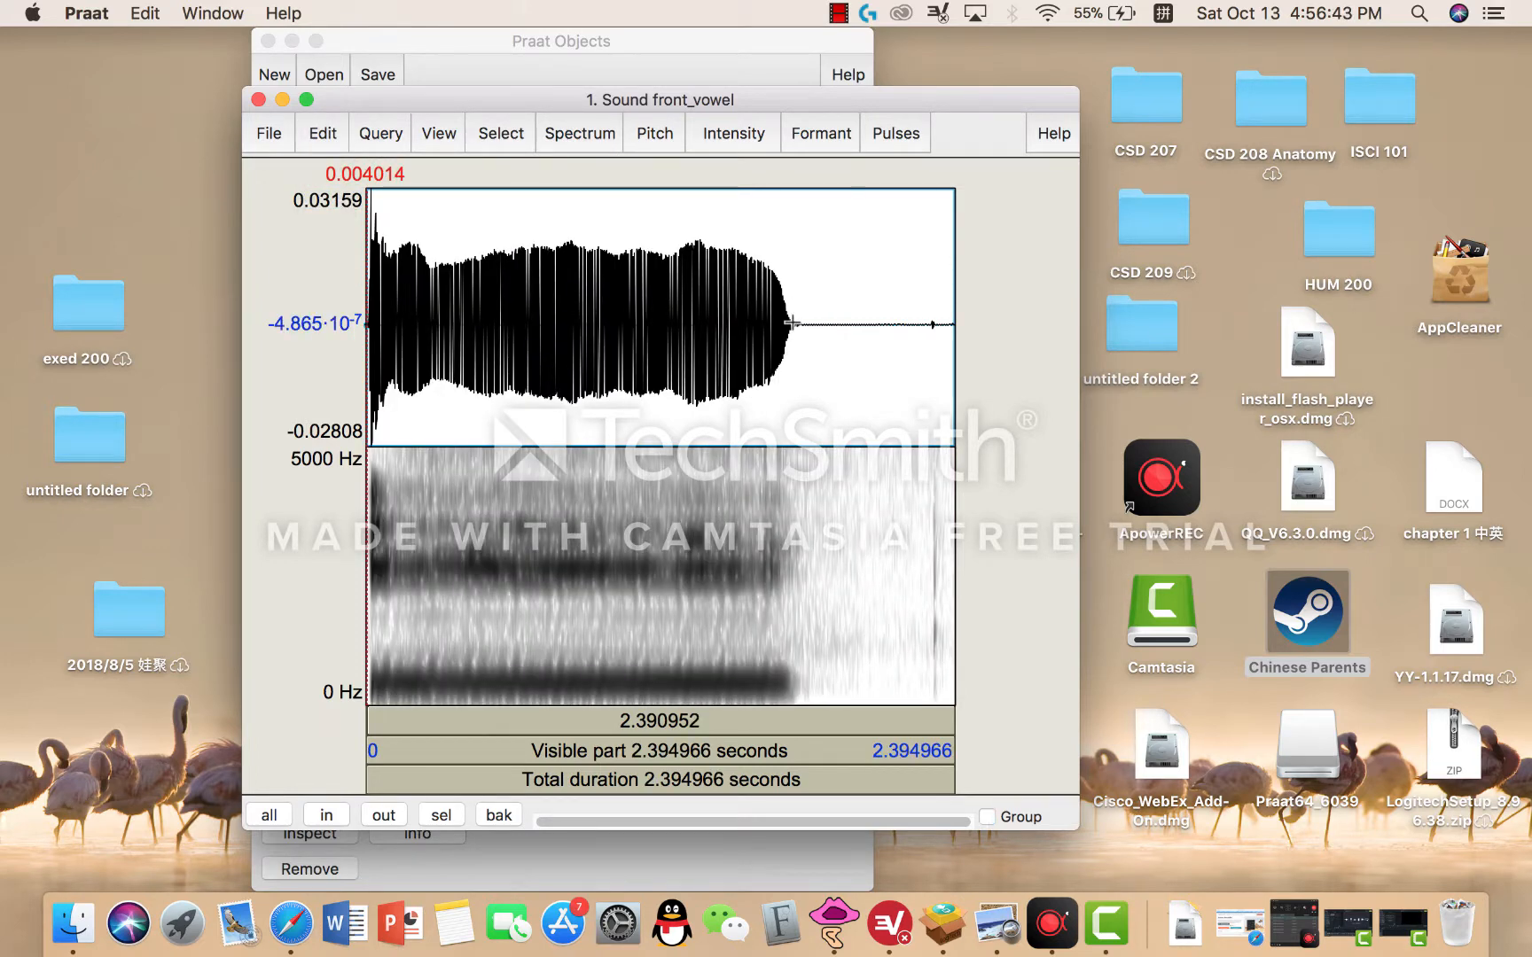
Cut the trailing silence of about 0.66 s after the vowel ends.
drag(792, 323, 992, 335)
click(321, 135)
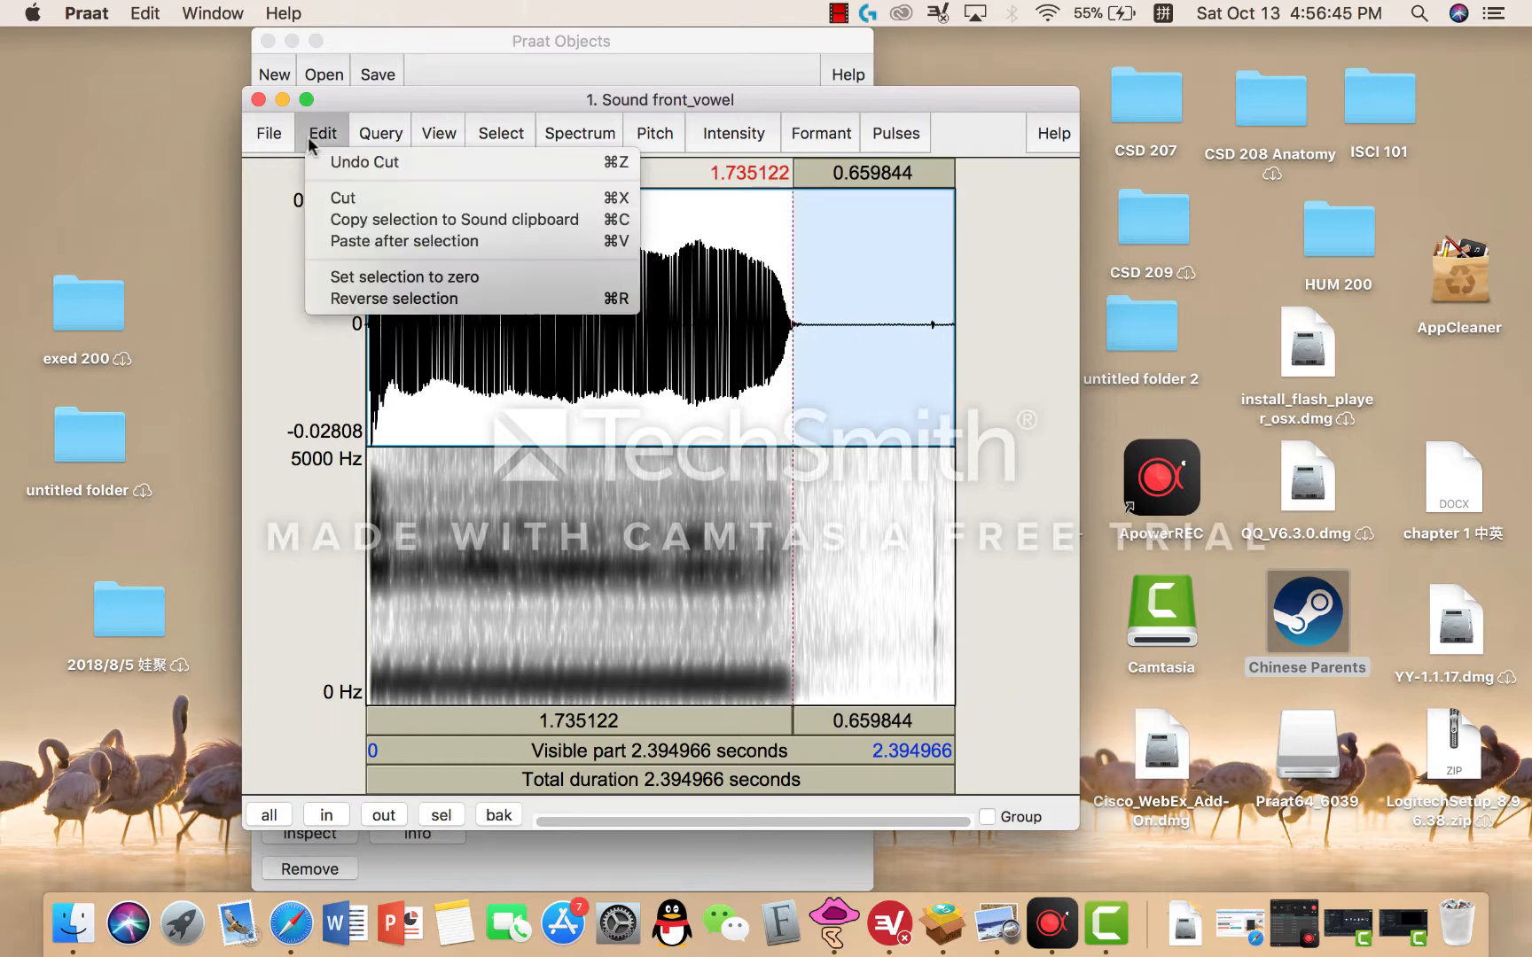
click(336, 201)
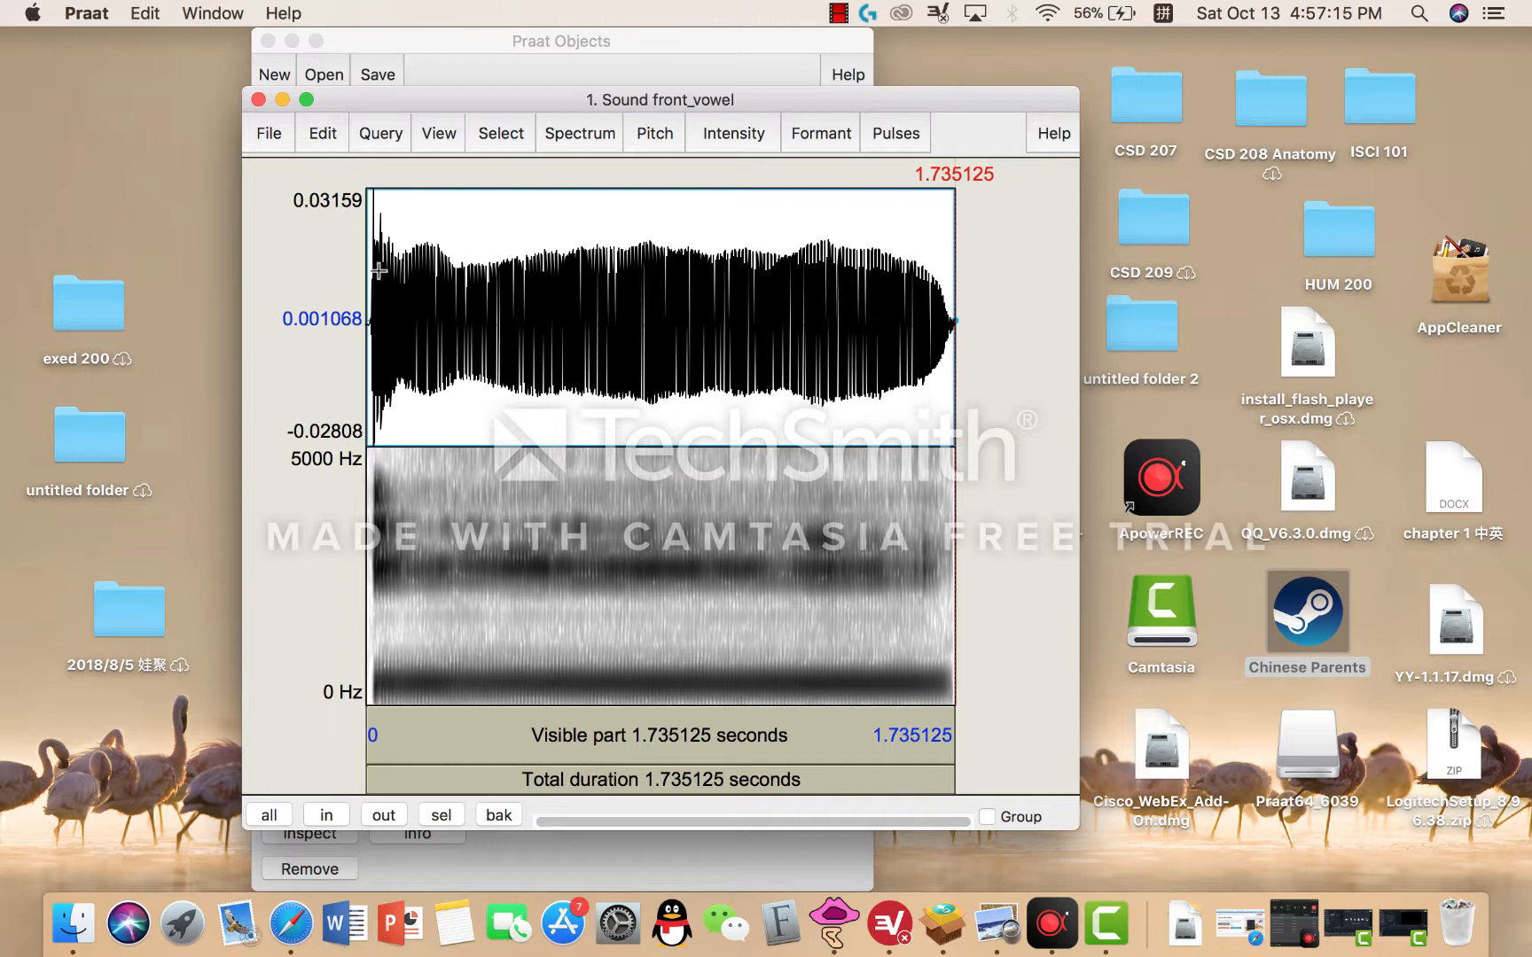
Select the trimmed vowel from start to end to inspect its duration, and clear the selection.
drag(370, 269, 958, 307)
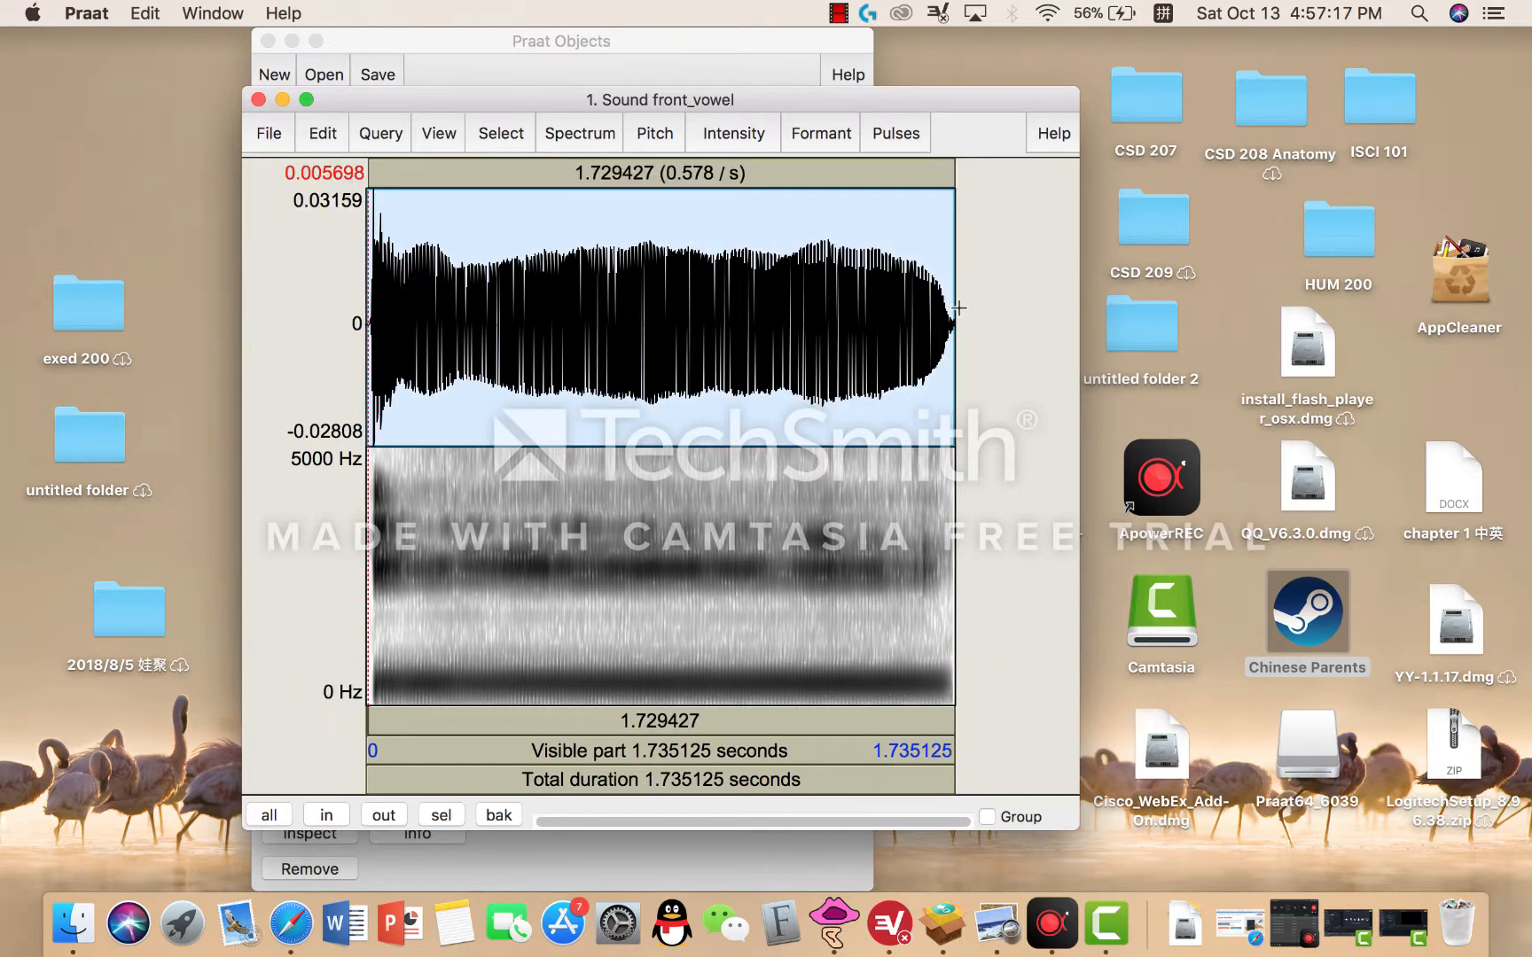
click(412, 513)
click(375, 473)
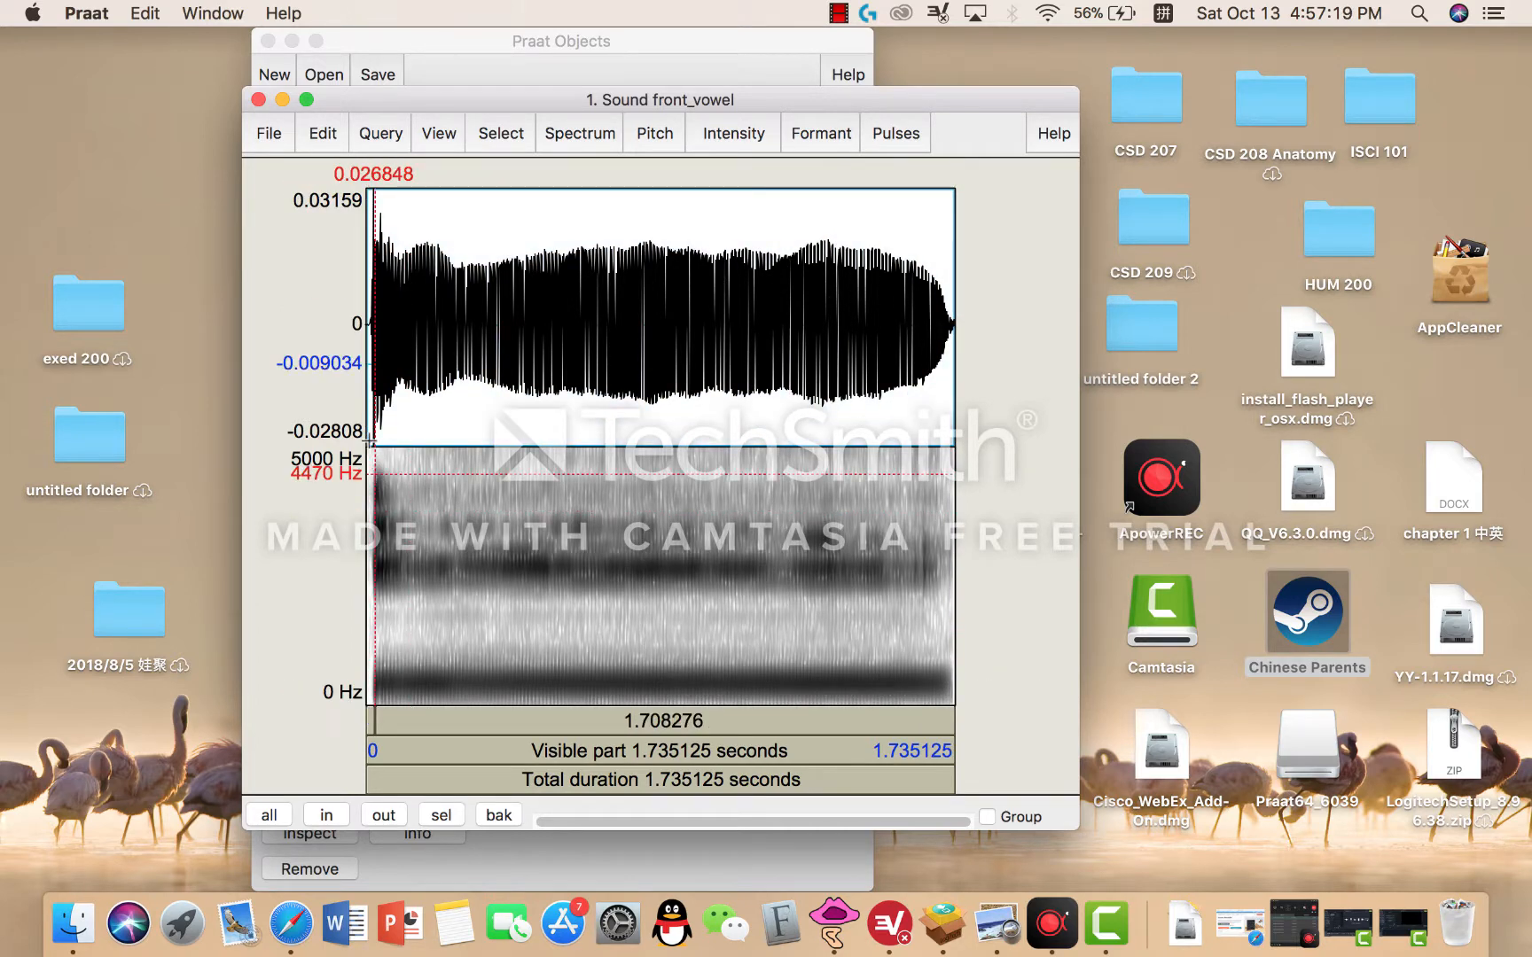
drag(369, 276, 963, 297)
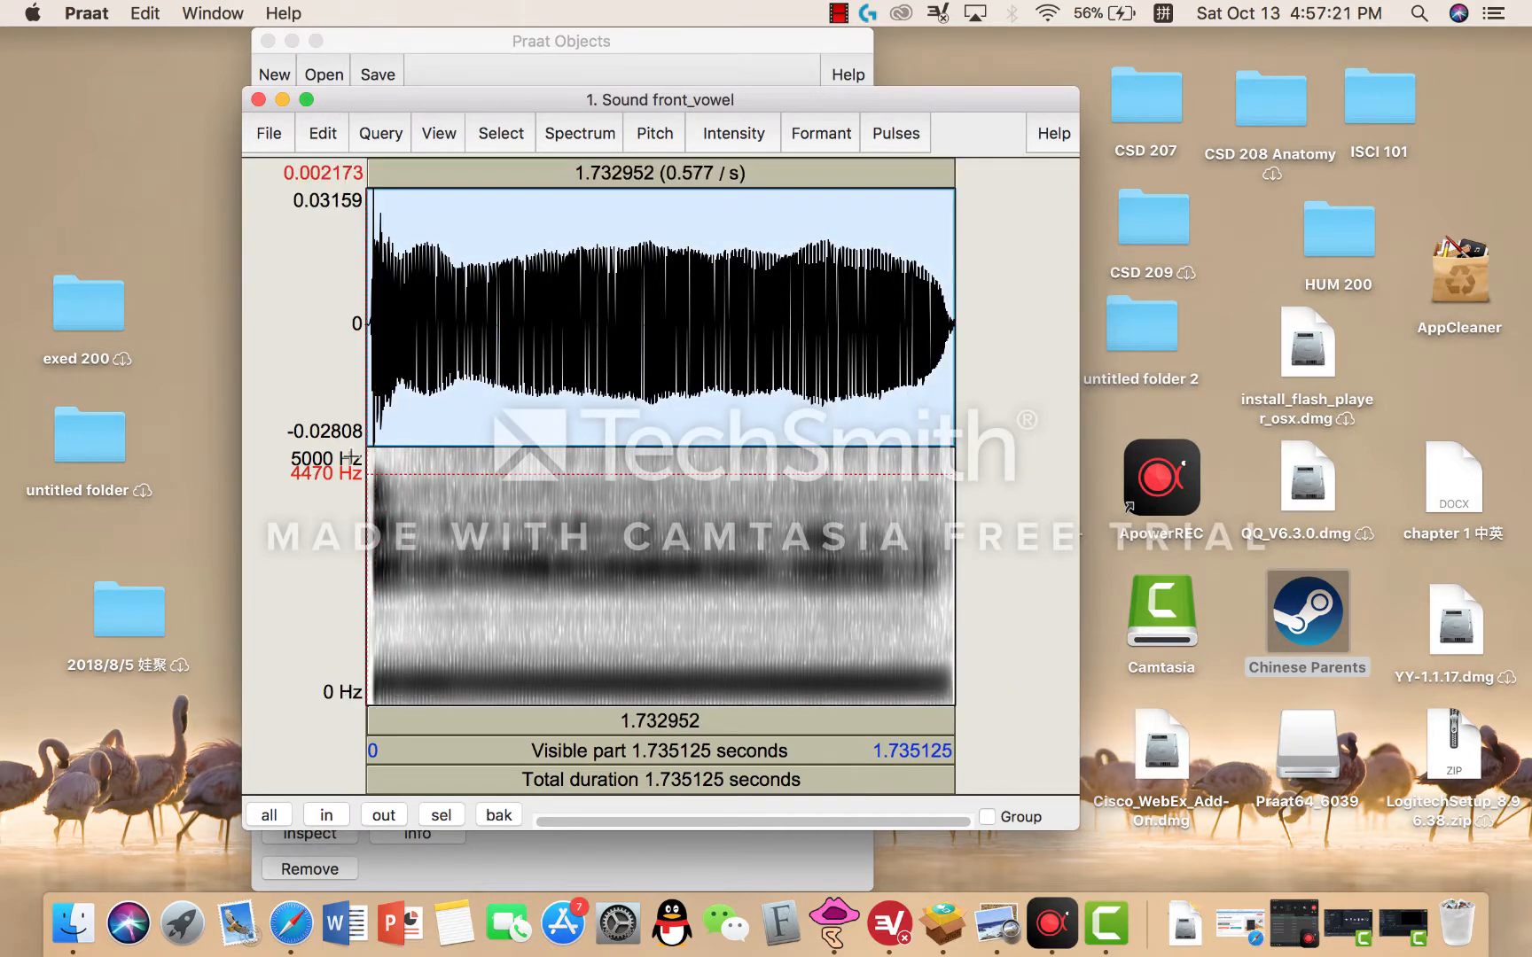
click(563, 250)
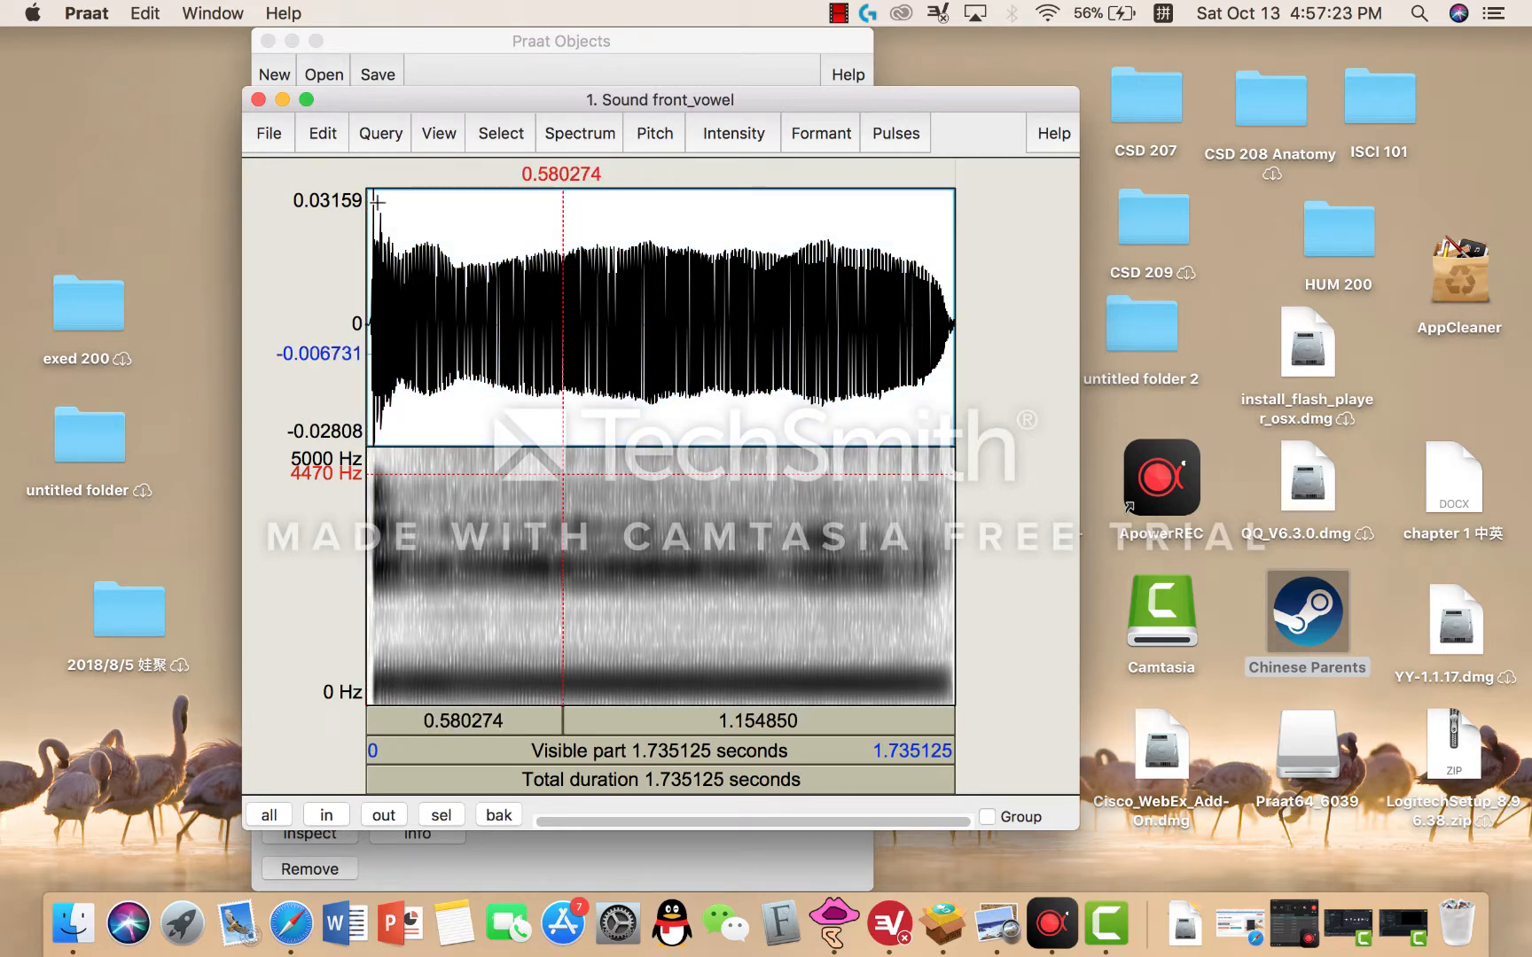
drag(377, 203, 1009, 233)
click(991, 229)
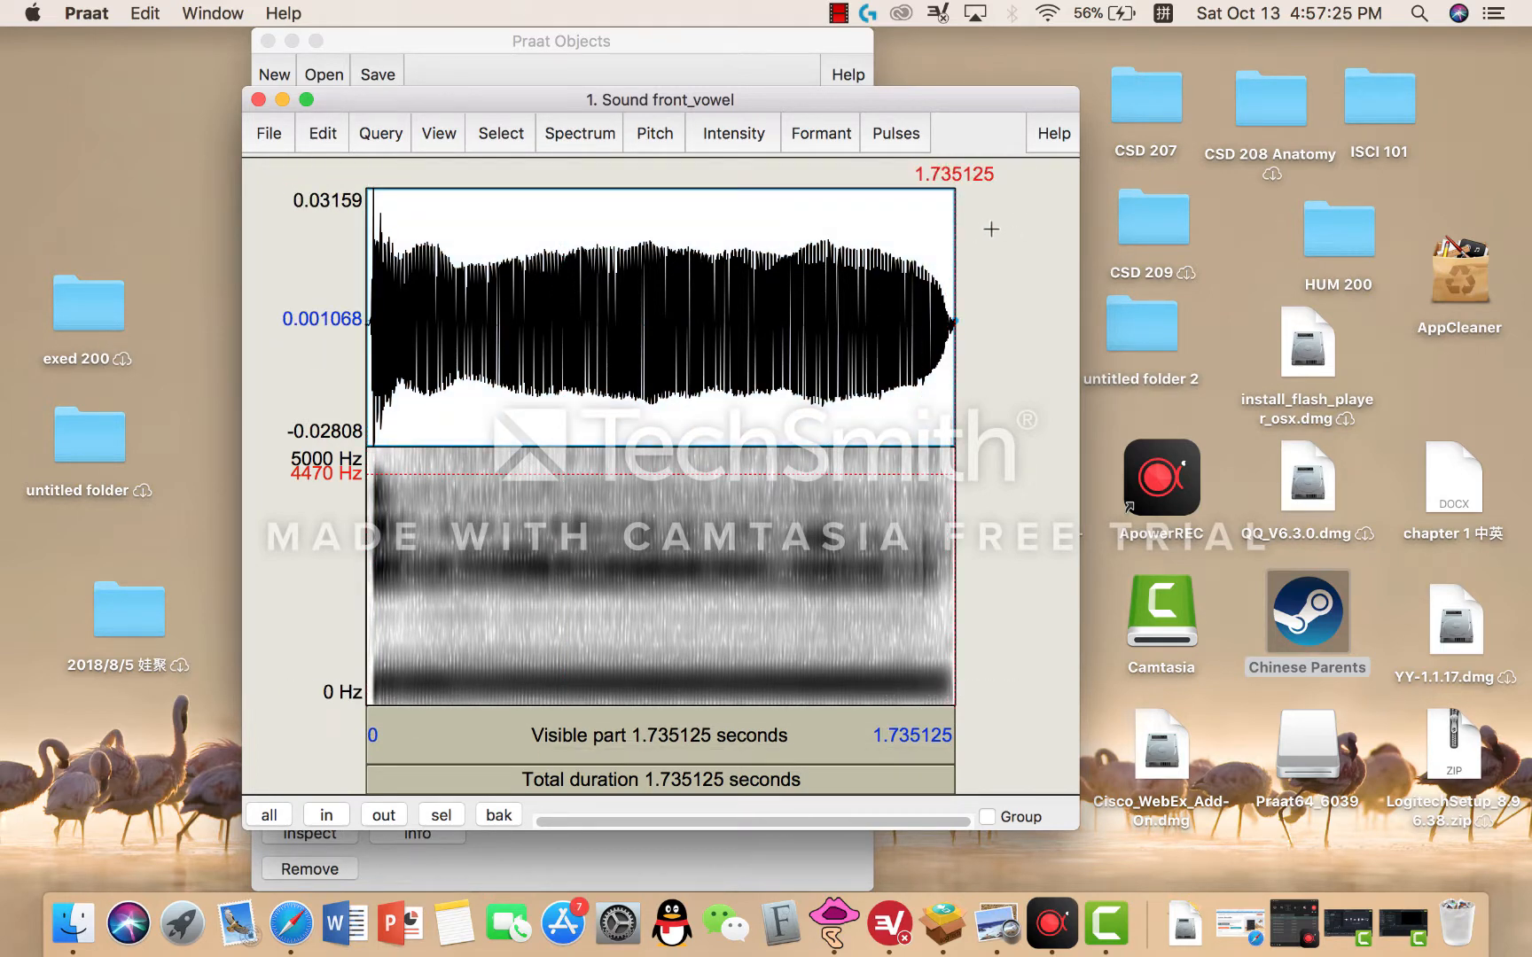
Show the pitch contour over the spectrogram and read the pitch at two points near the vowel's middle.
click(662, 133)
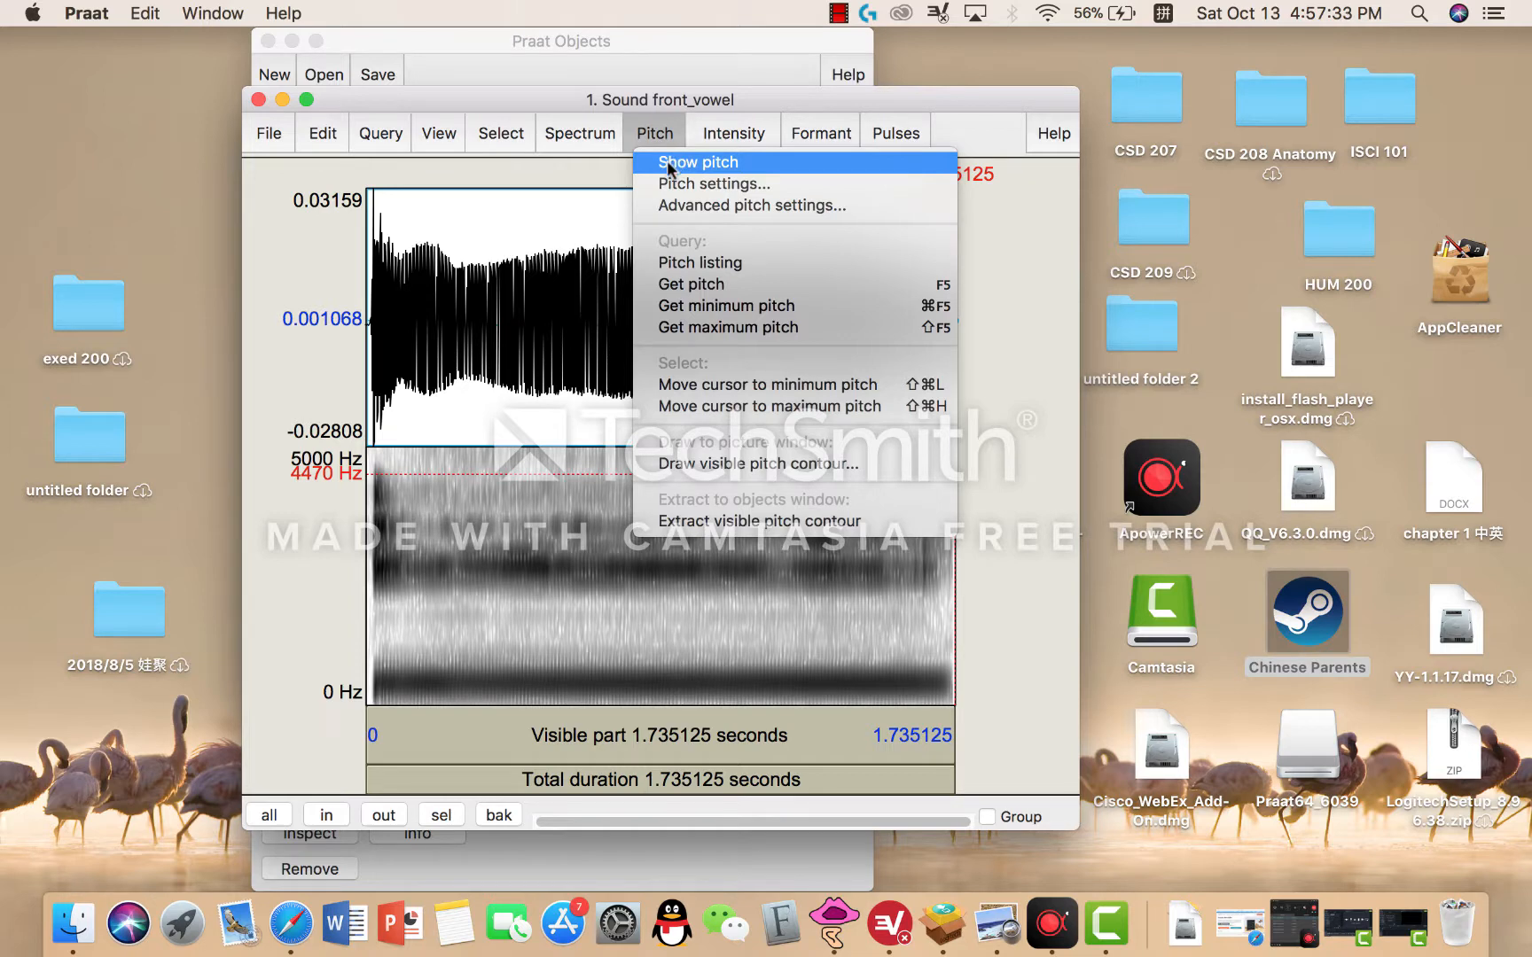
click(666, 167)
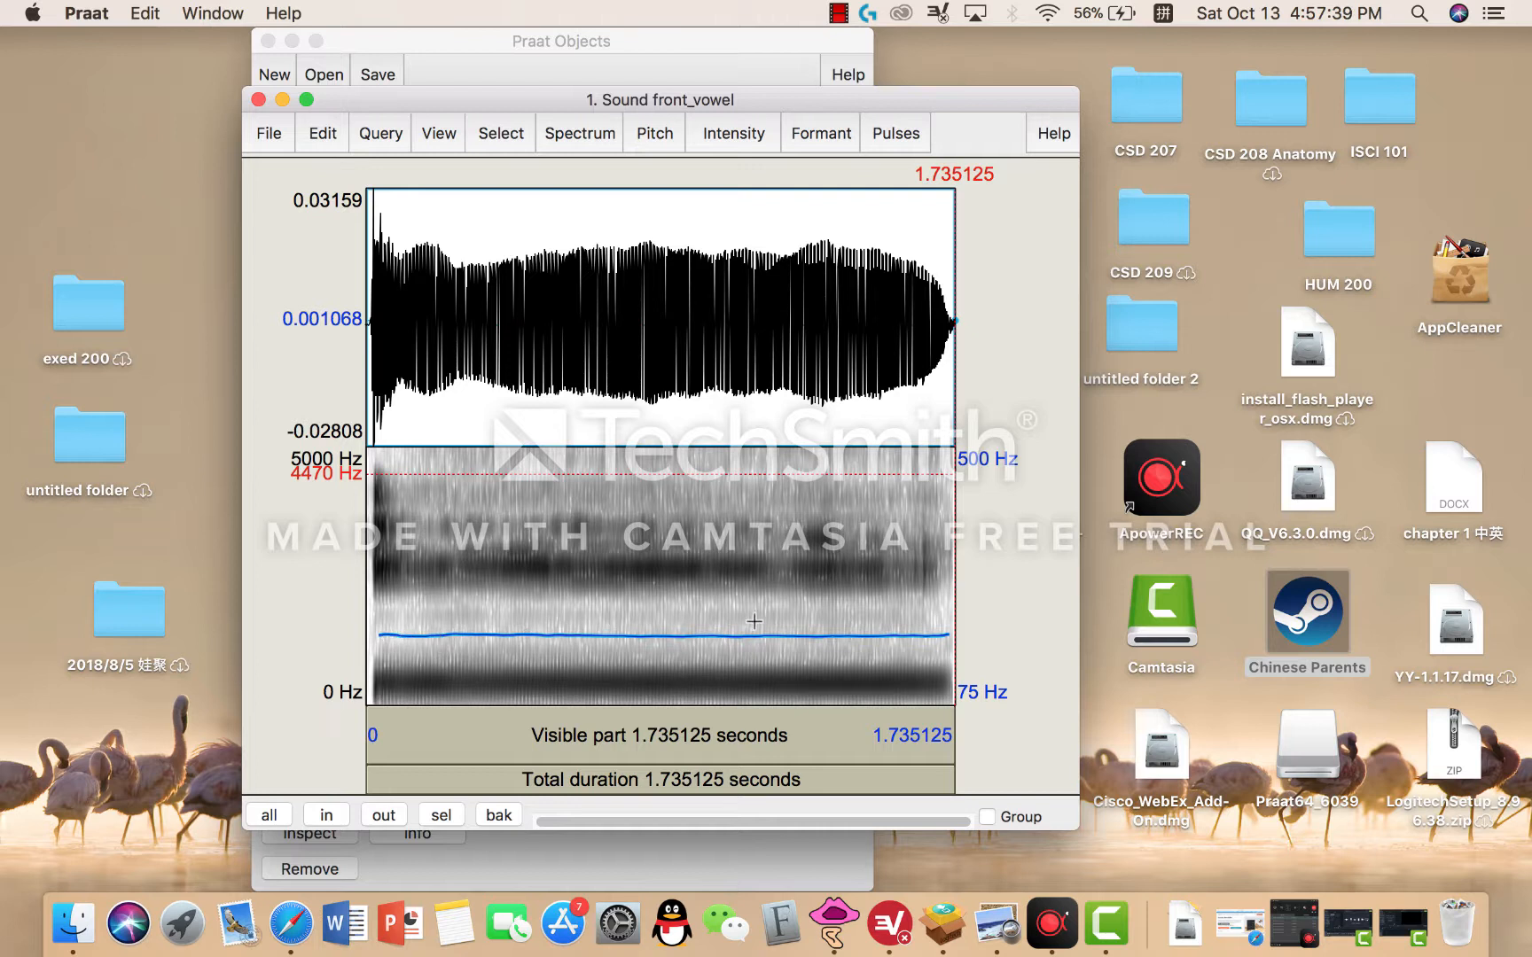
click(600, 636)
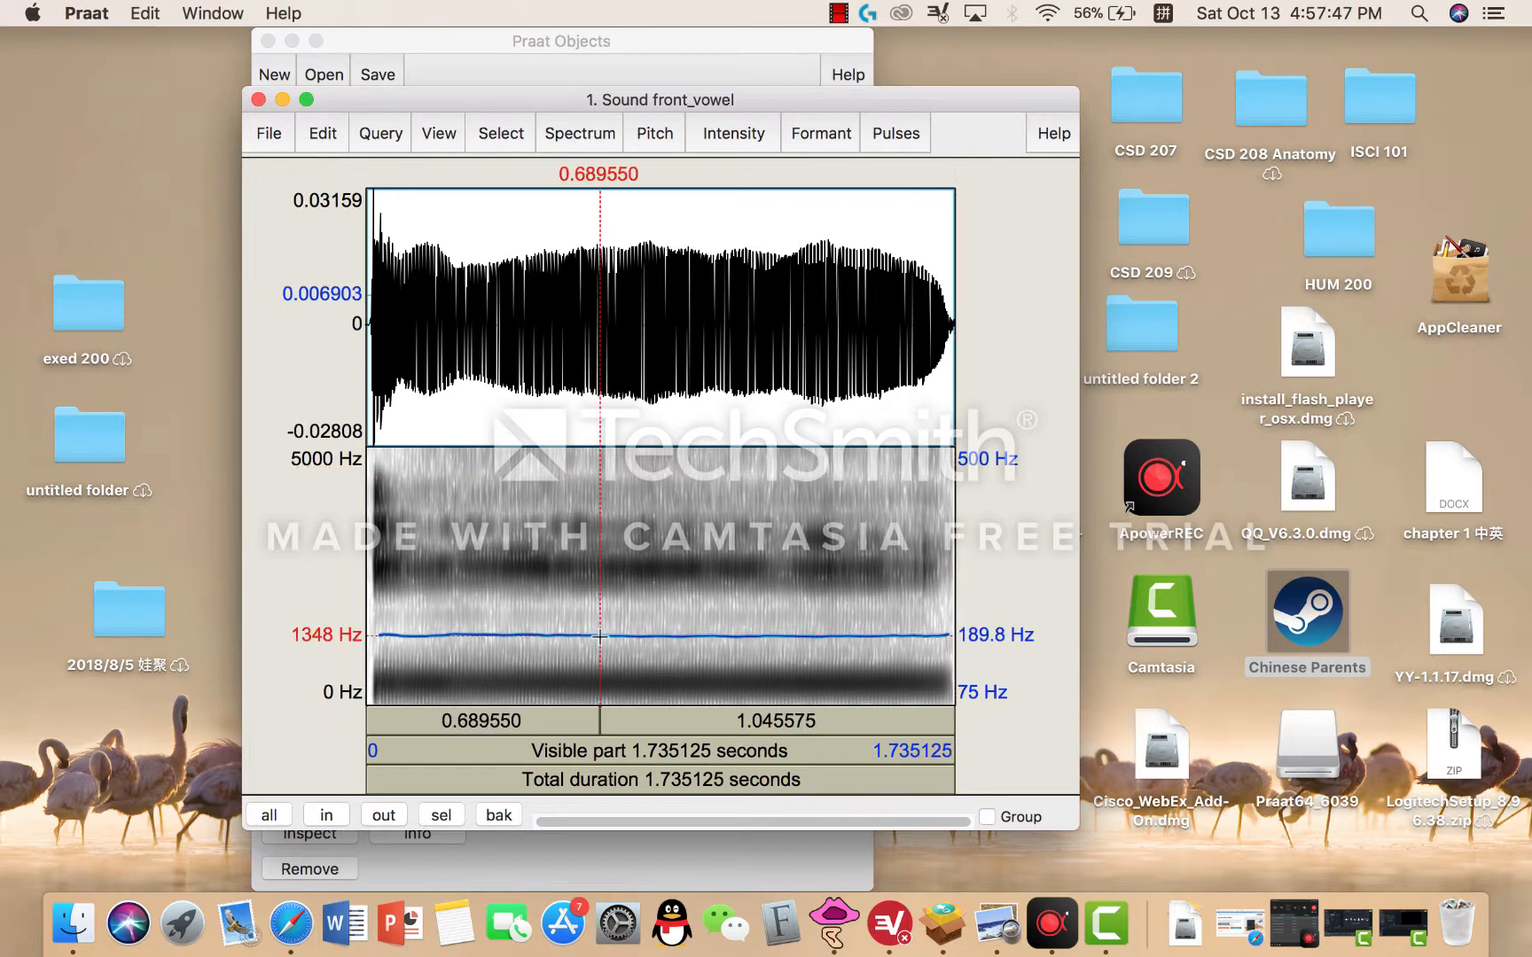
click(635, 637)
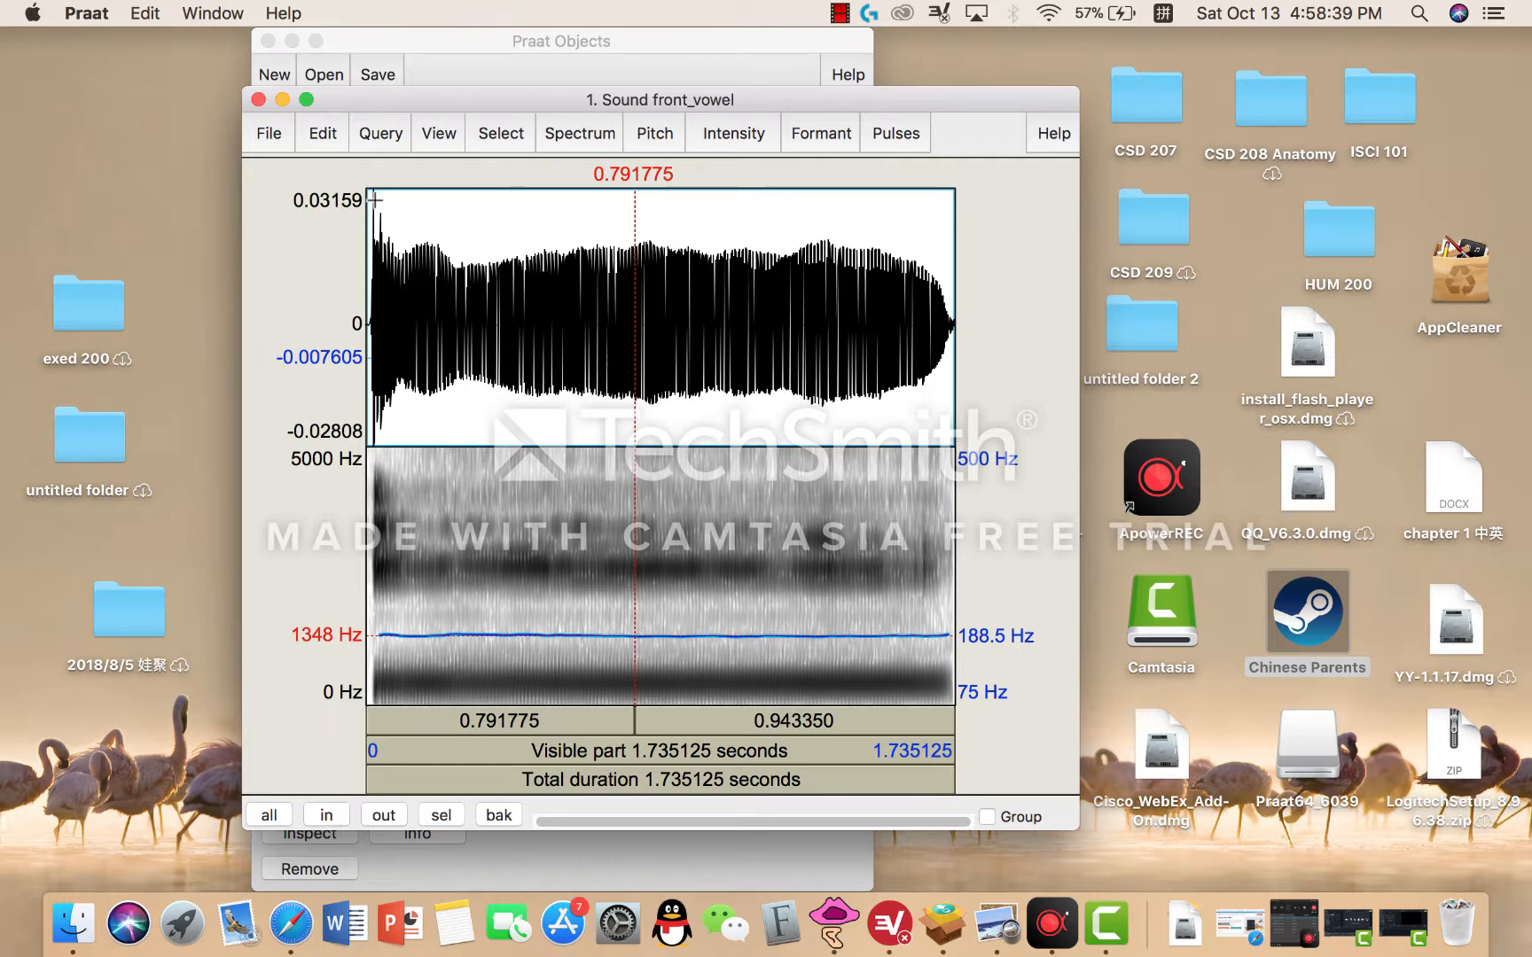
Examine the individual cycles of the waveform up close near the vowel's middle, and return to the full view.
drag(376, 200, 956, 261)
click(759, 321)
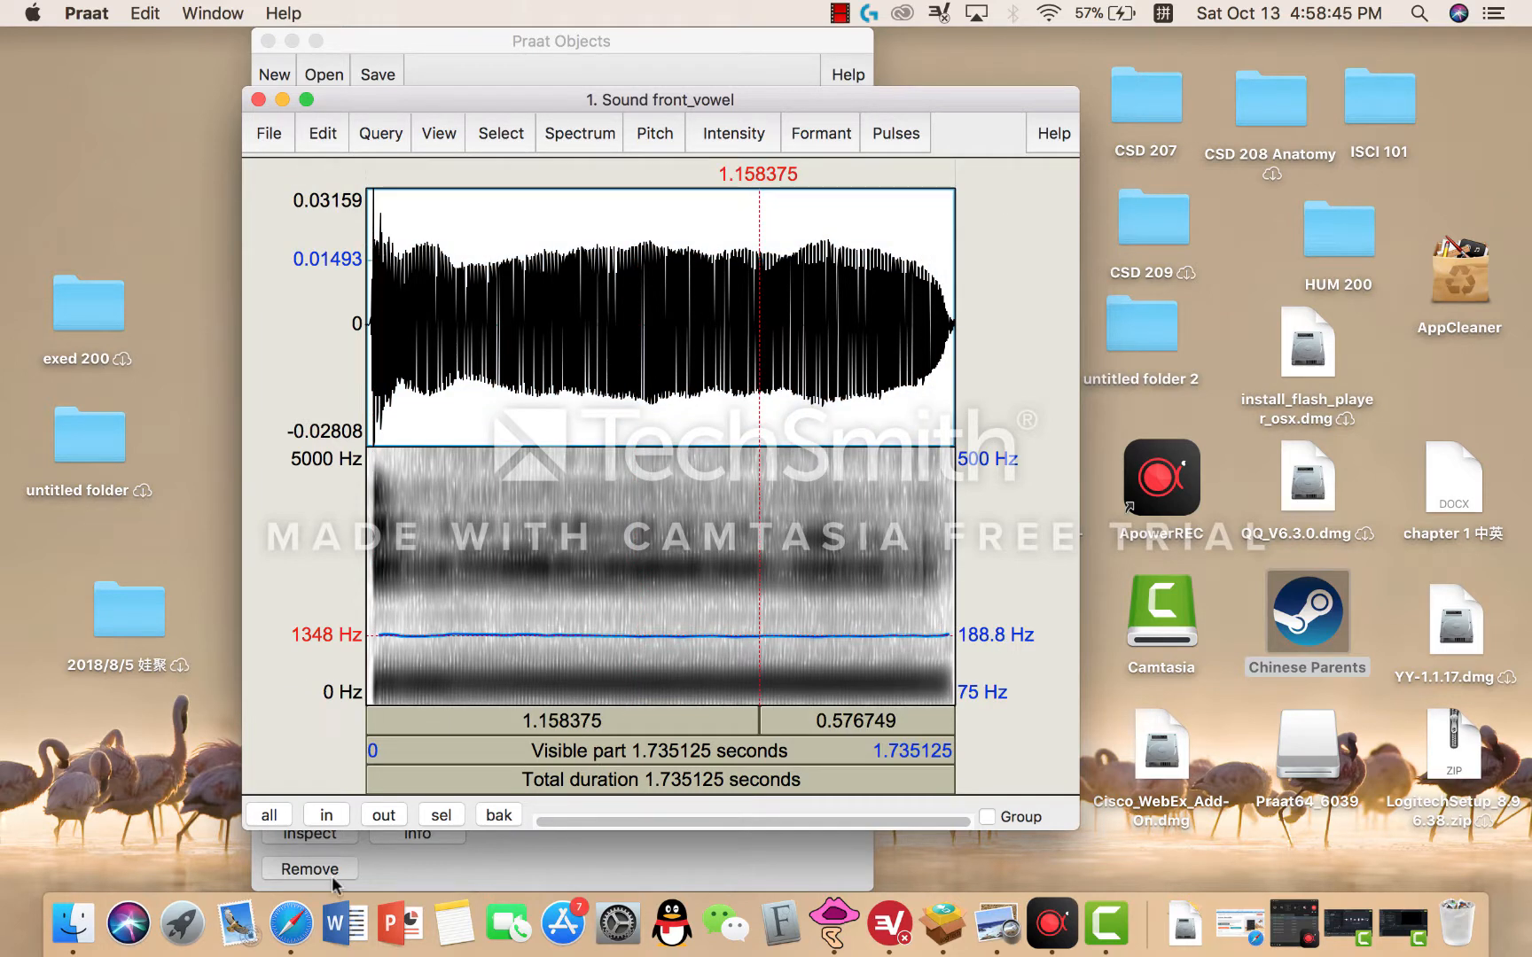
click(324, 815)
click(324, 815)
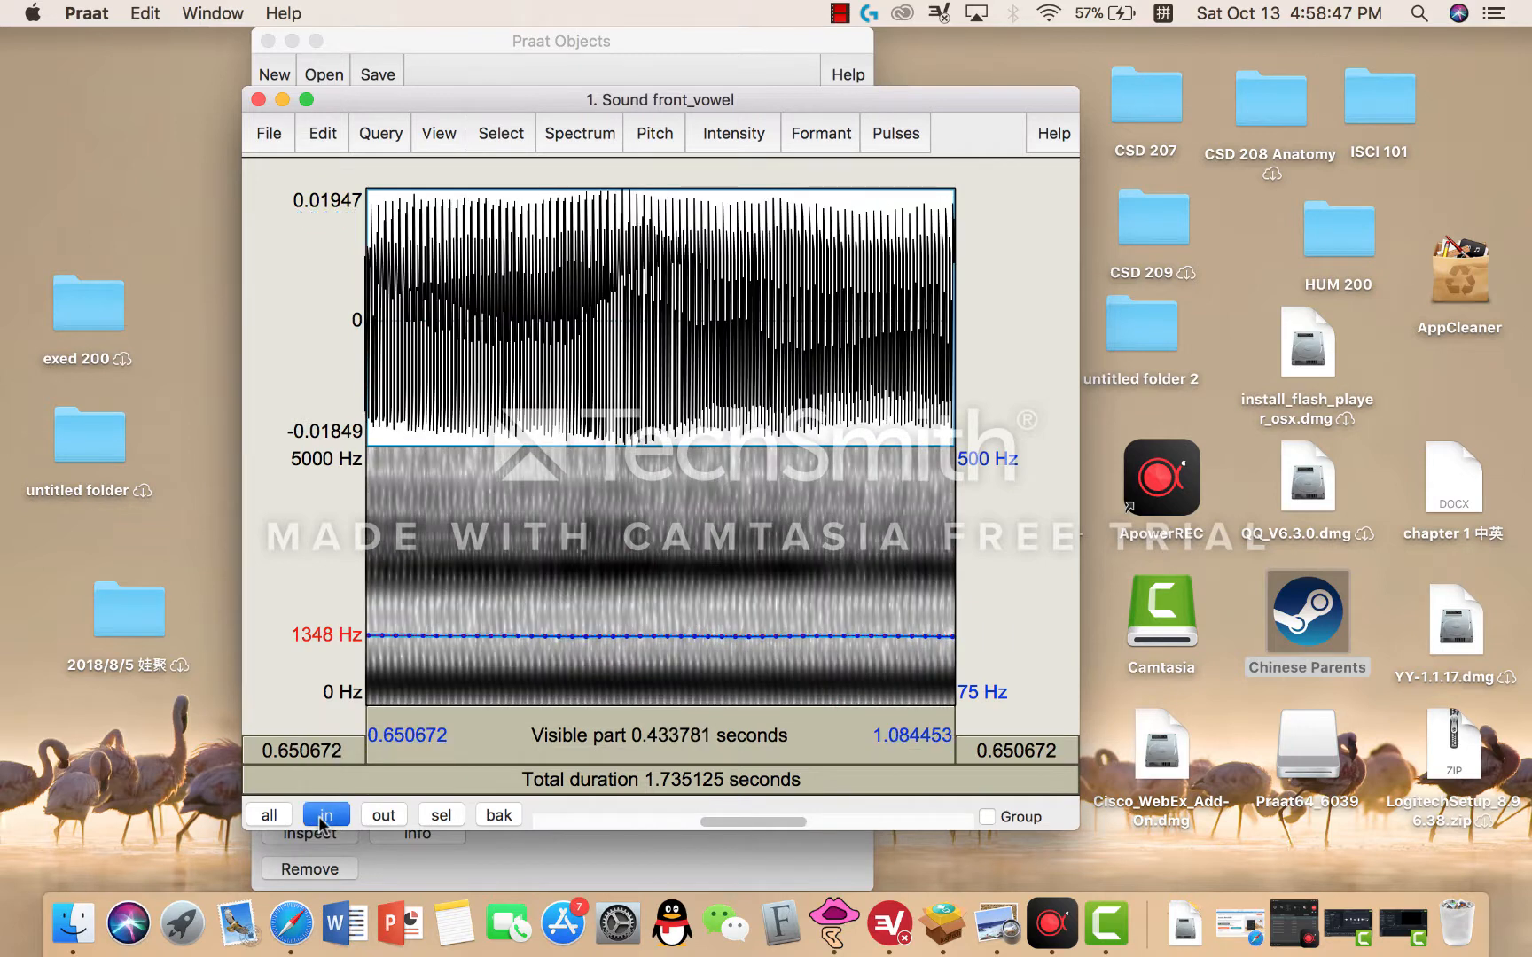
click(324, 815)
click(325, 815)
click(325, 816)
click(325, 816)
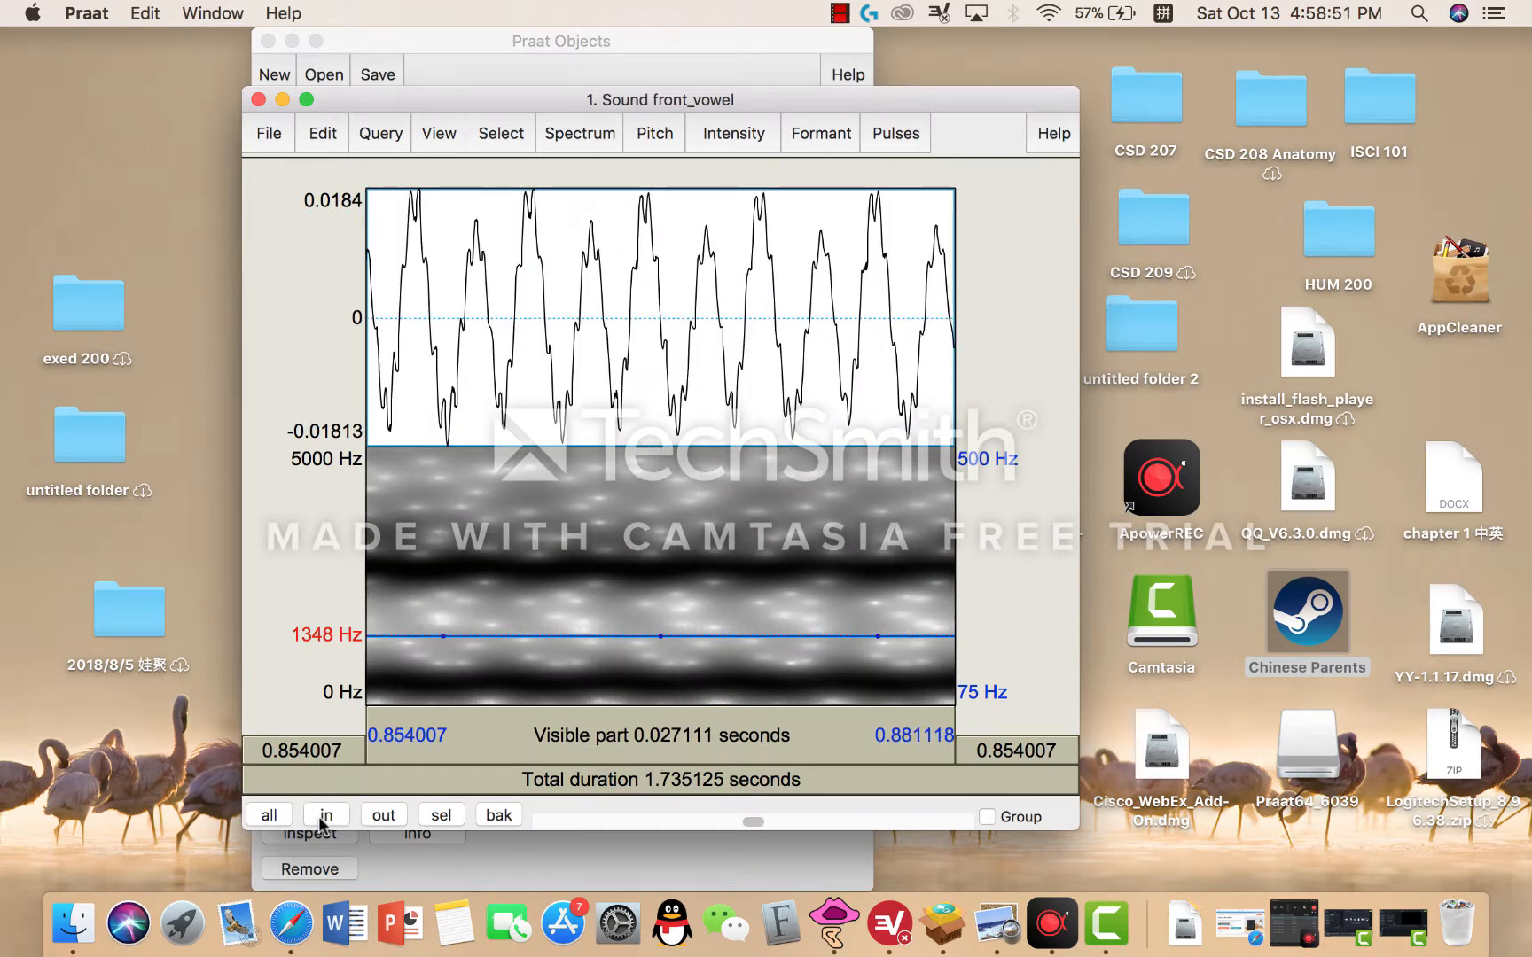
click(380, 817)
click(380, 817)
click(379, 817)
click(380, 818)
click(379, 817)
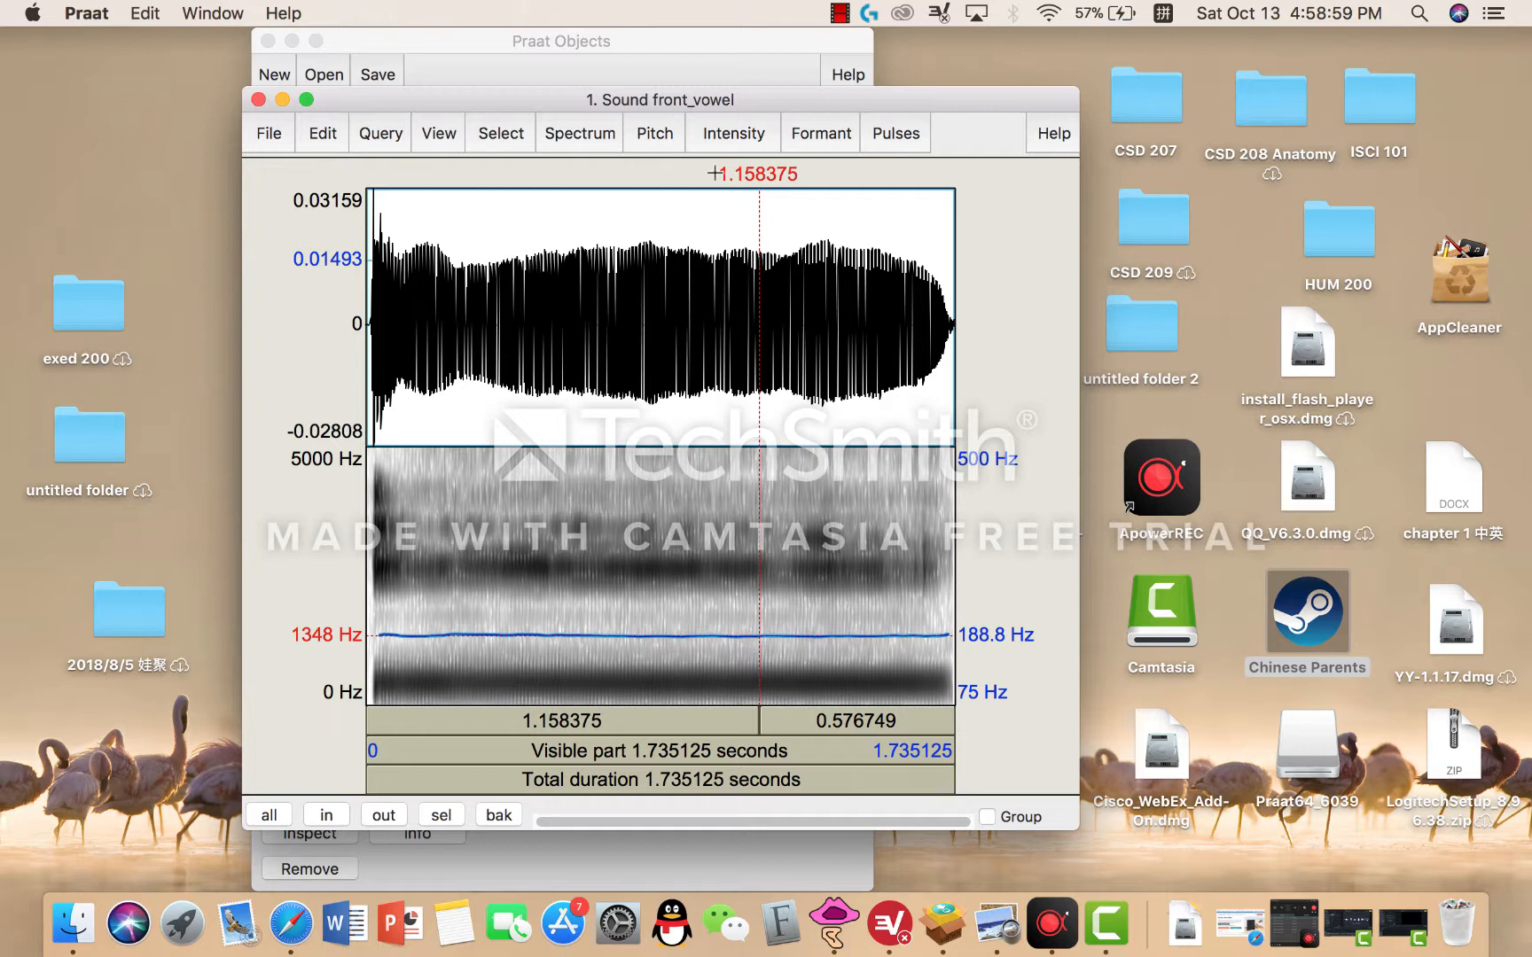
Show the intensity contour over the spectrogram and place the cursor on it near the vowel's middle, at about 0.83 s.
click(732, 127)
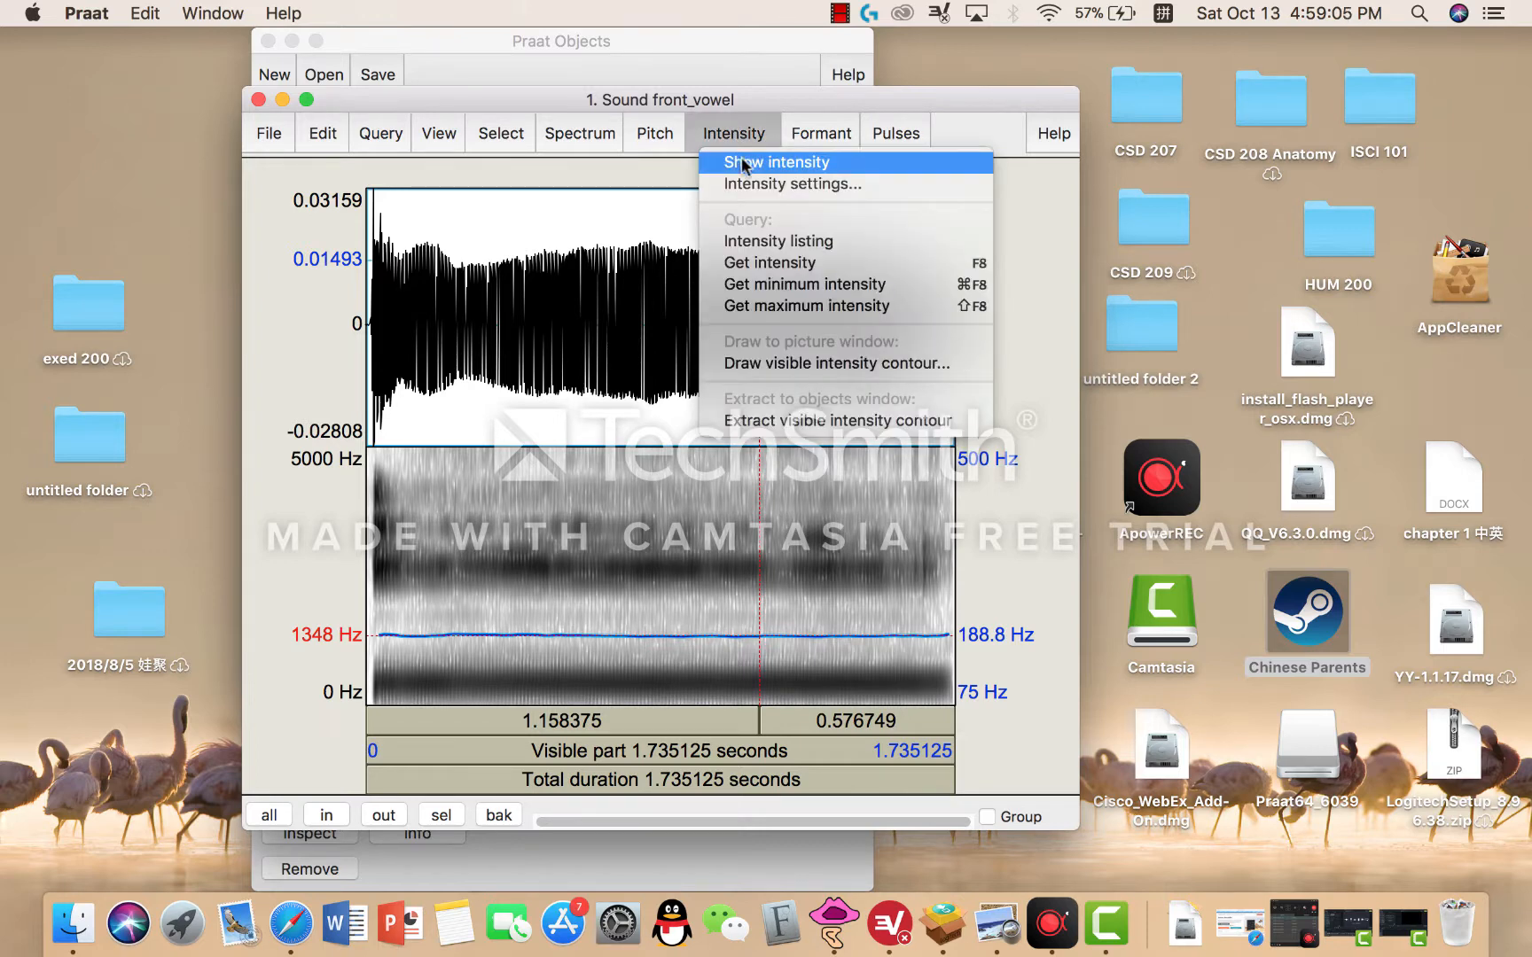
click(743, 163)
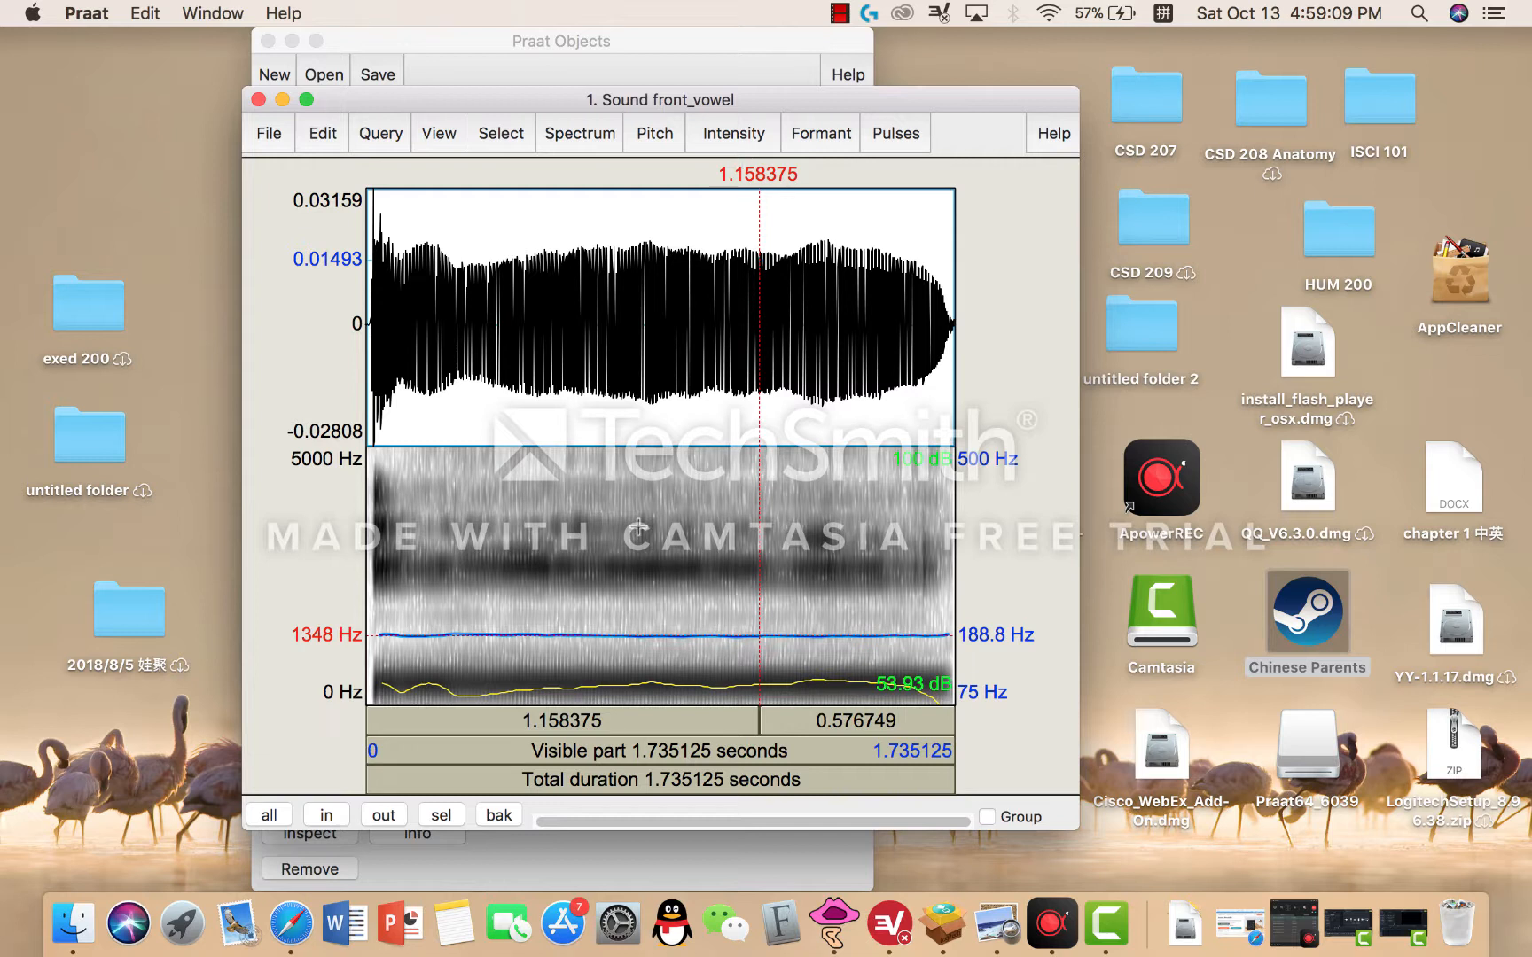
click(649, 683)
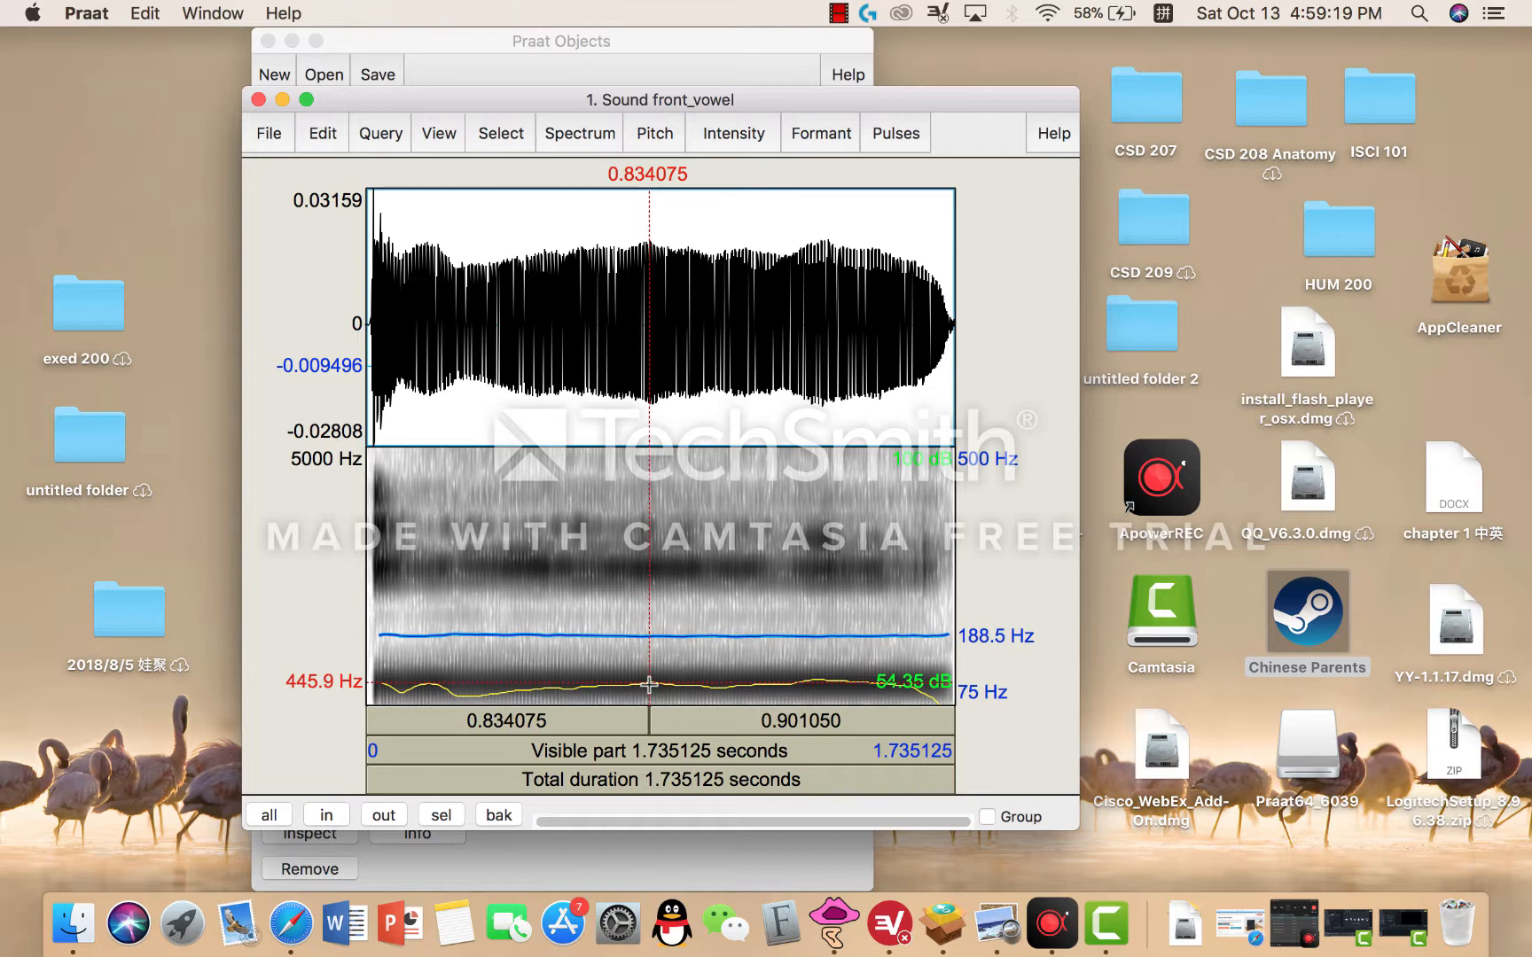
Query the intensity at the cursor, move the result window aside to read it, and close that window.
click(734, 133)
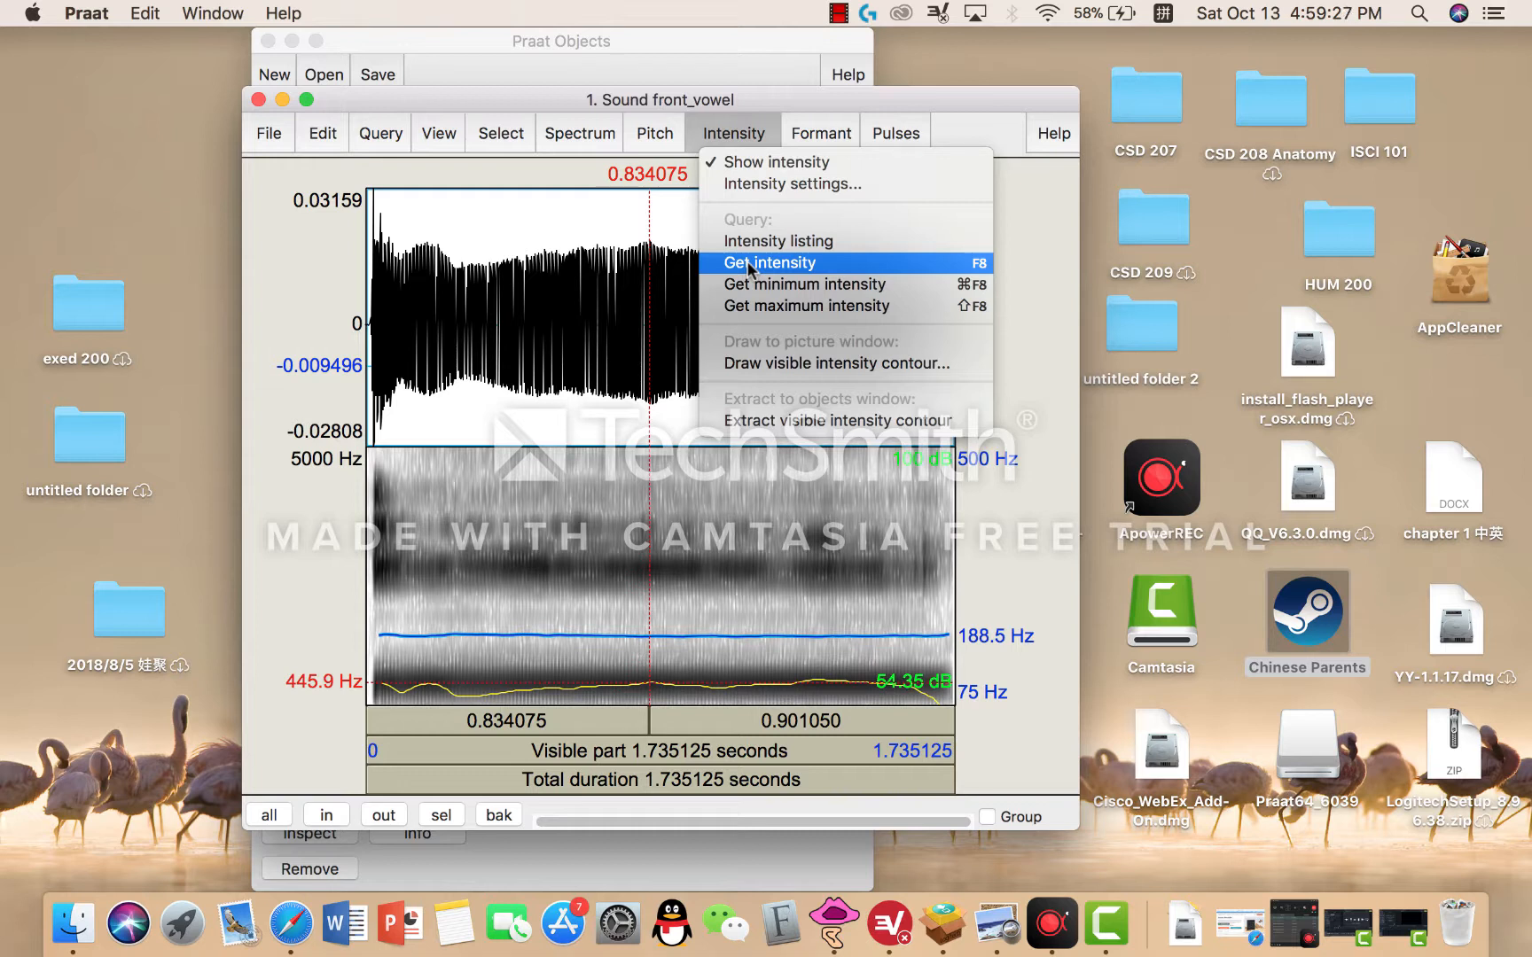
click(736, 131)
click(729, 130)
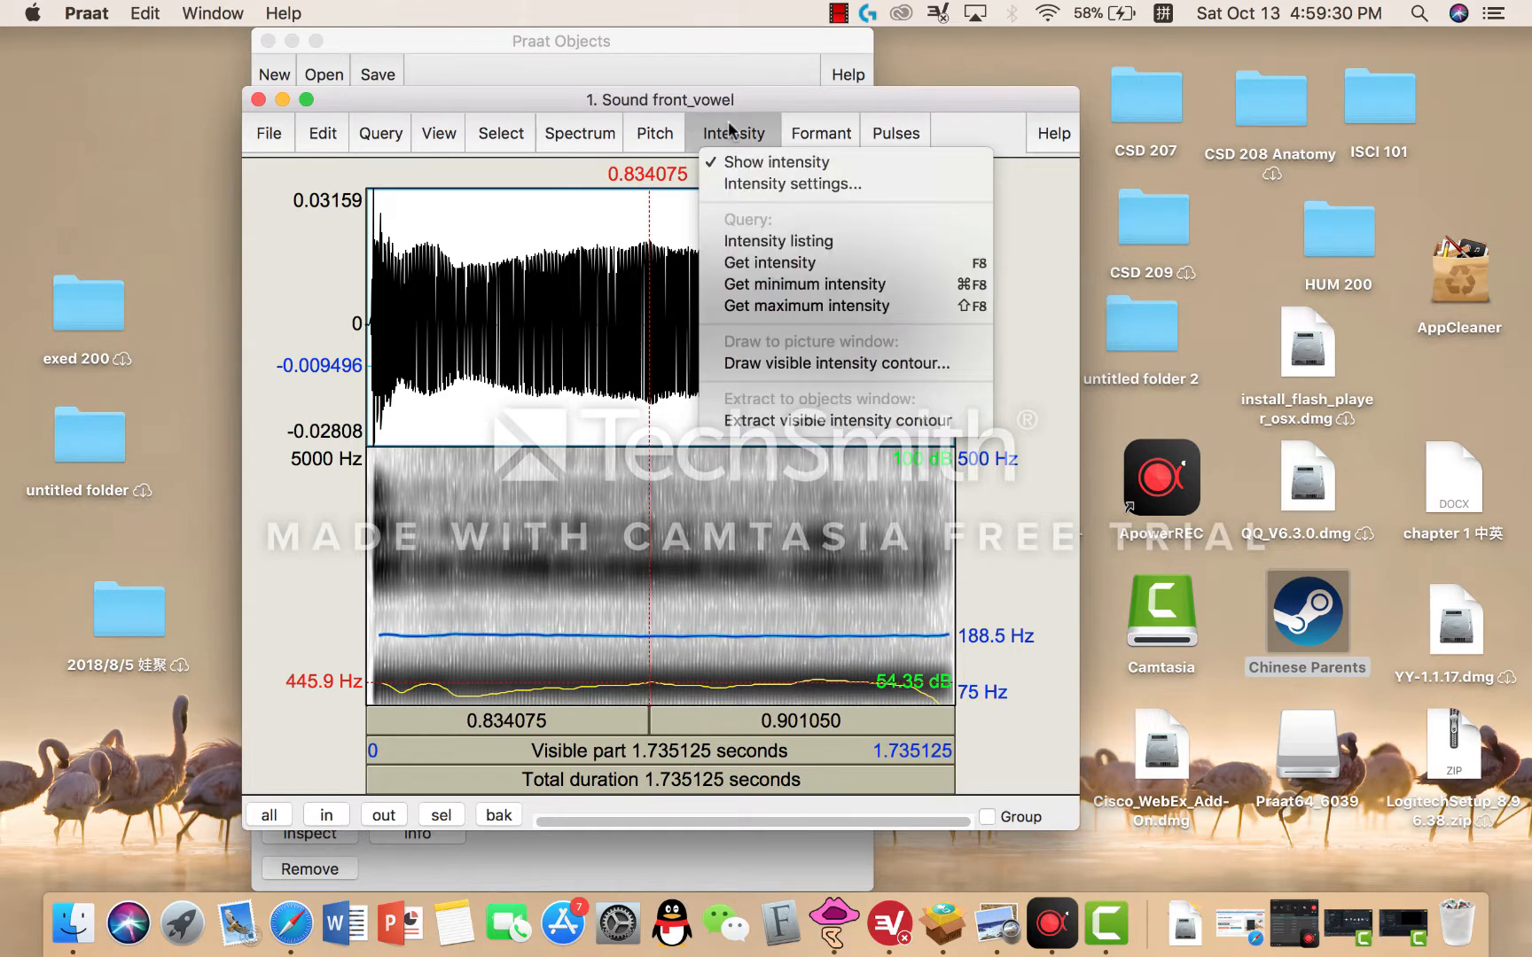
click(764, 264)
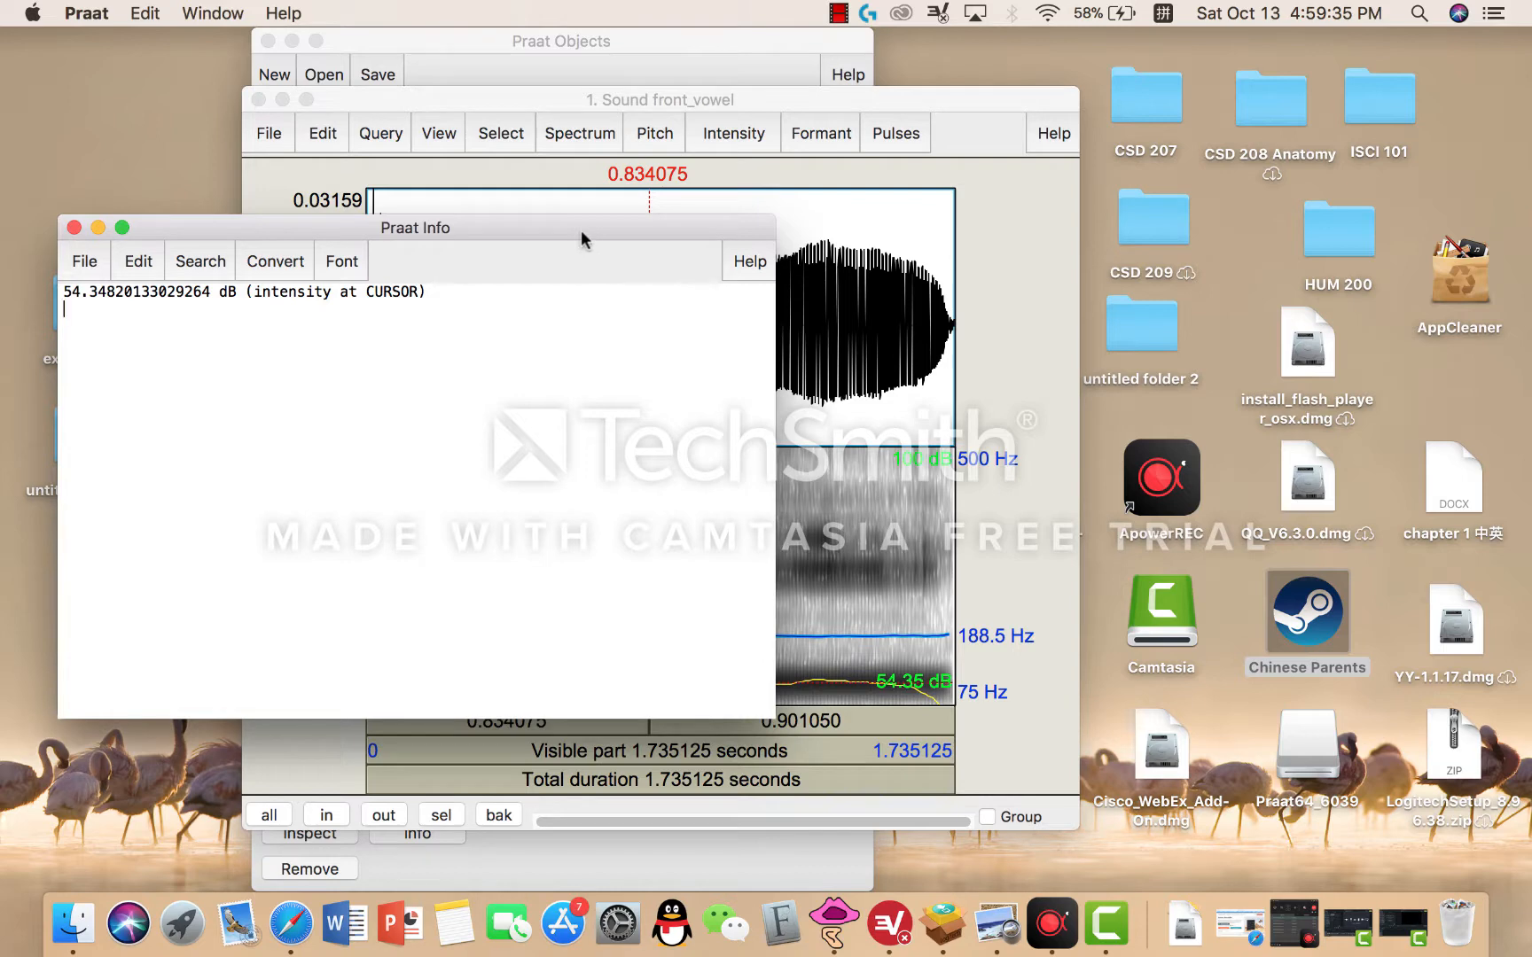
drag(581, 230, 1000, 263)
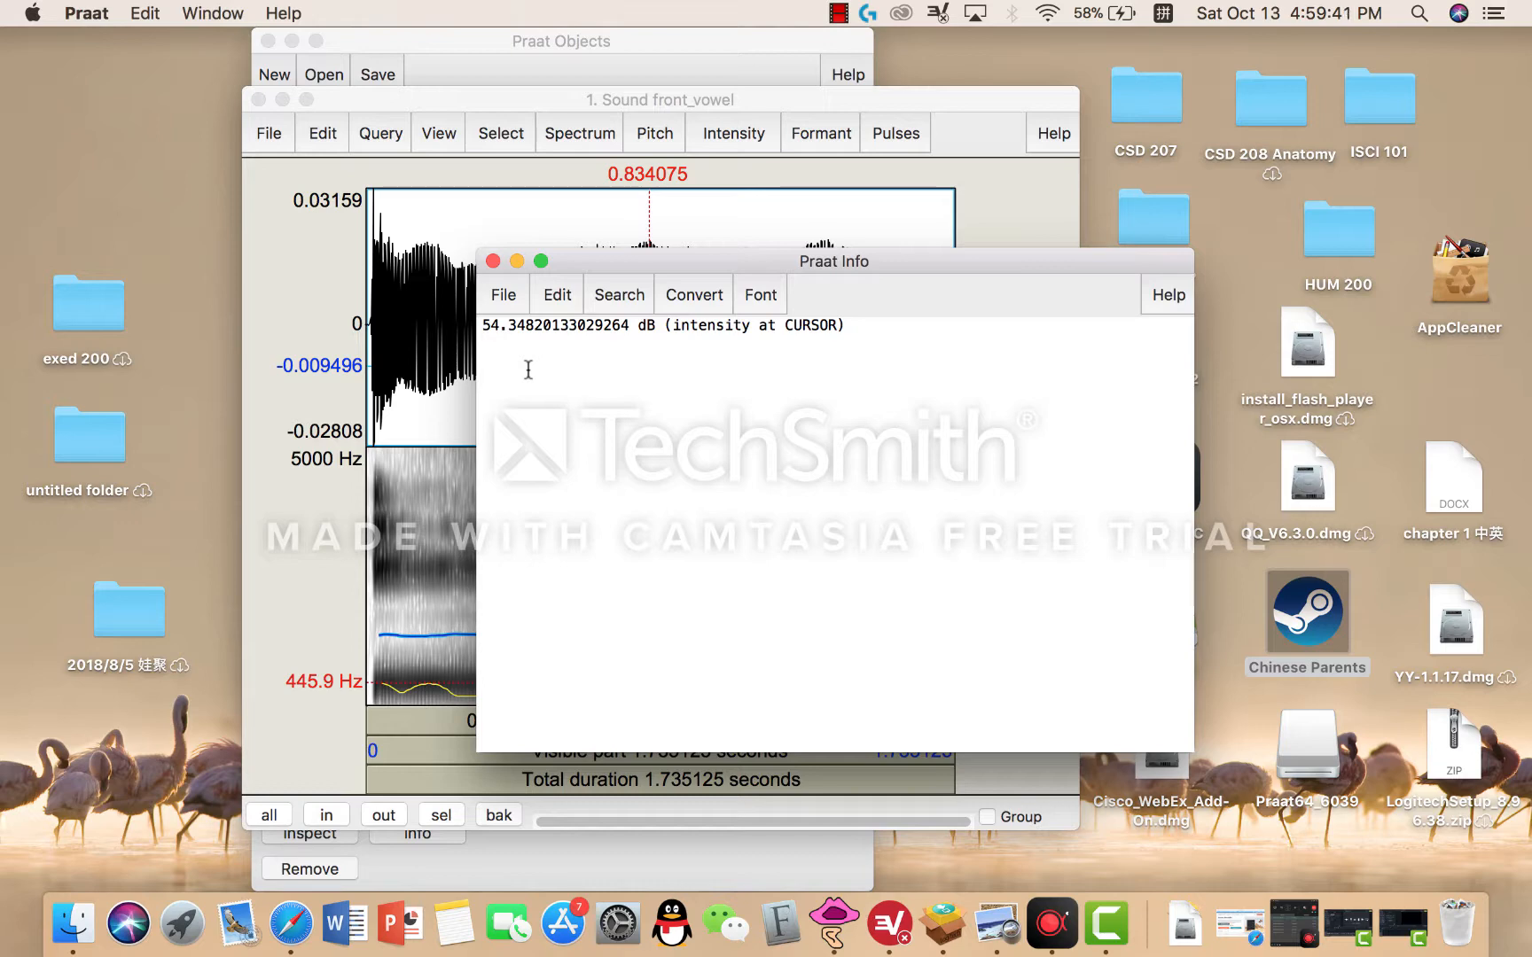
click(492, 264)
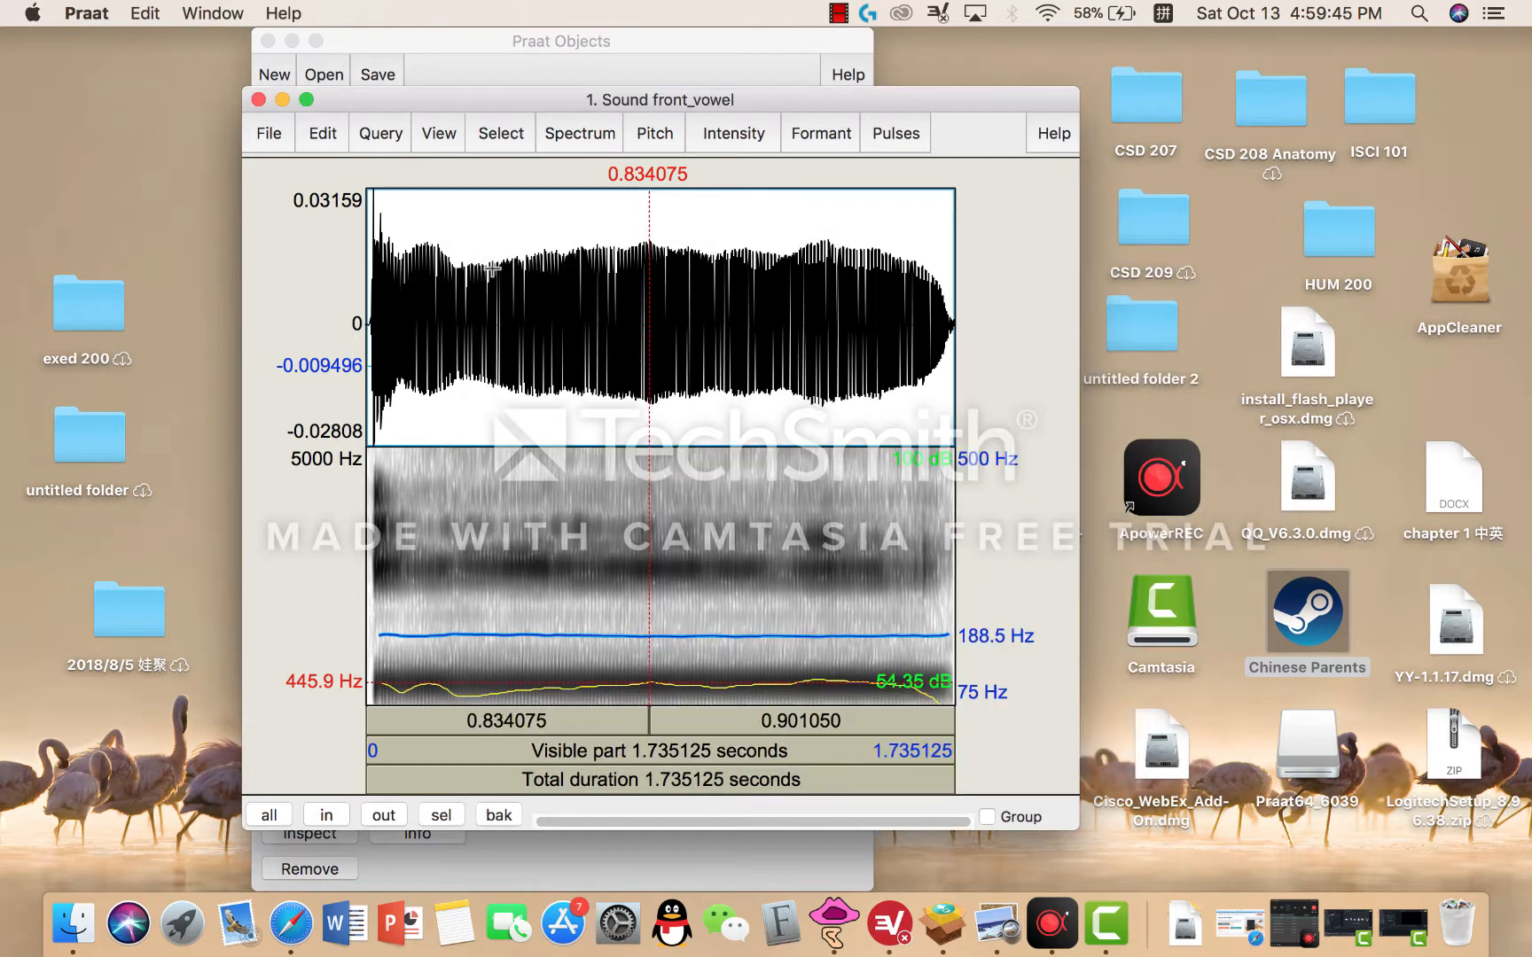